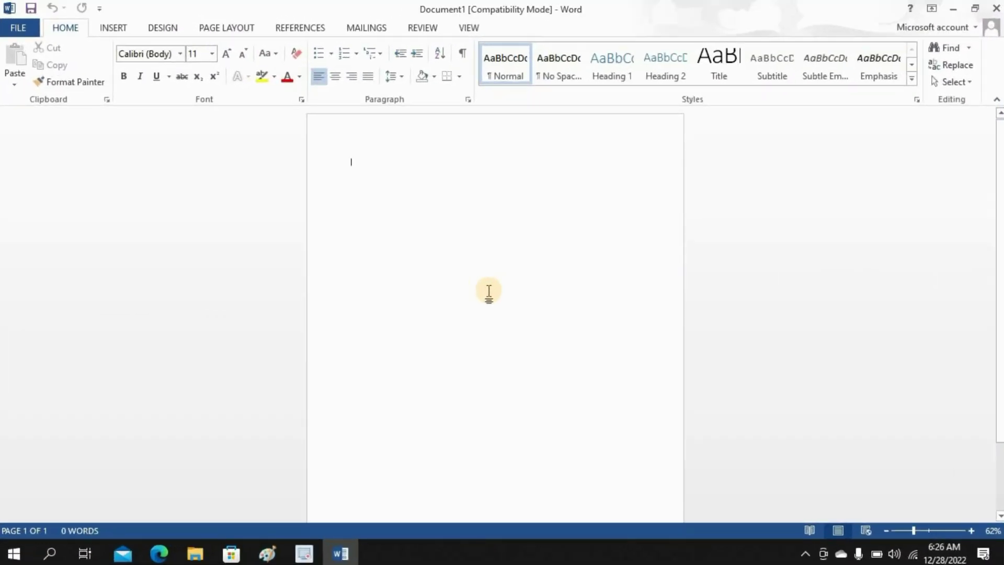
Change the blank document's page orientation to landscape
left_click(230, 27)
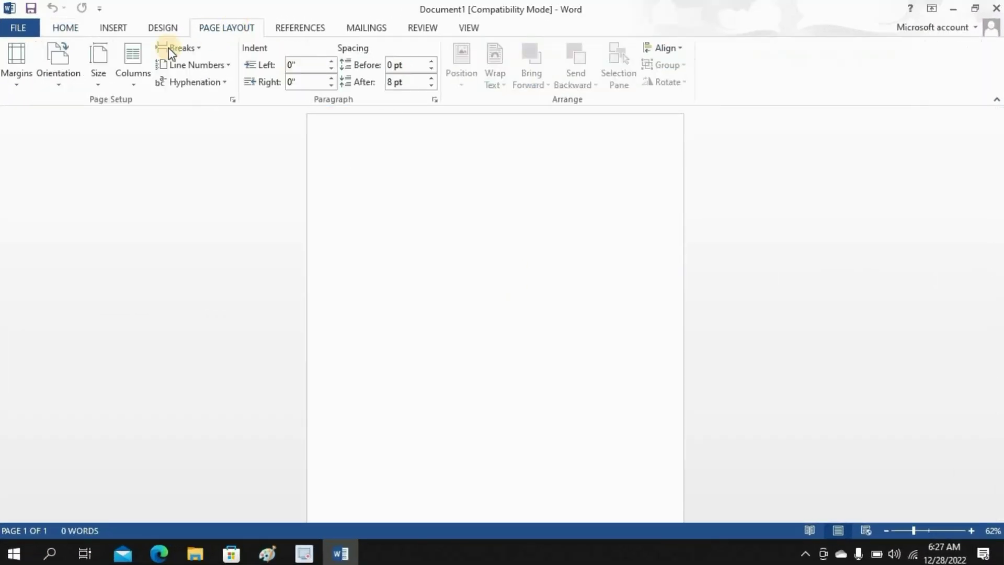
left_click(75, 61)
left_click(84, 144)
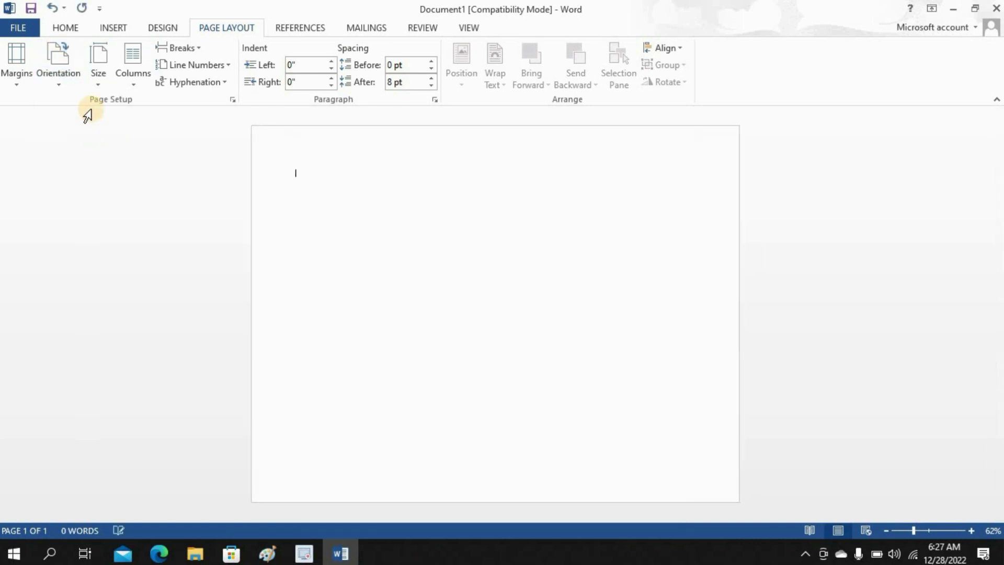
Add a box page border with a 1½ pt line width to the whole document
left_click(170, 29)
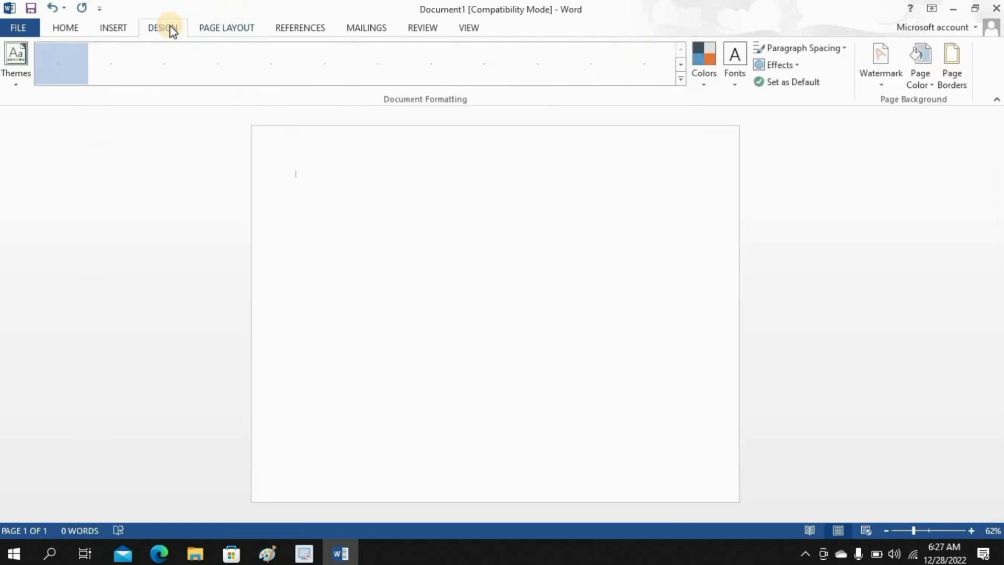
left_click(948, 67)
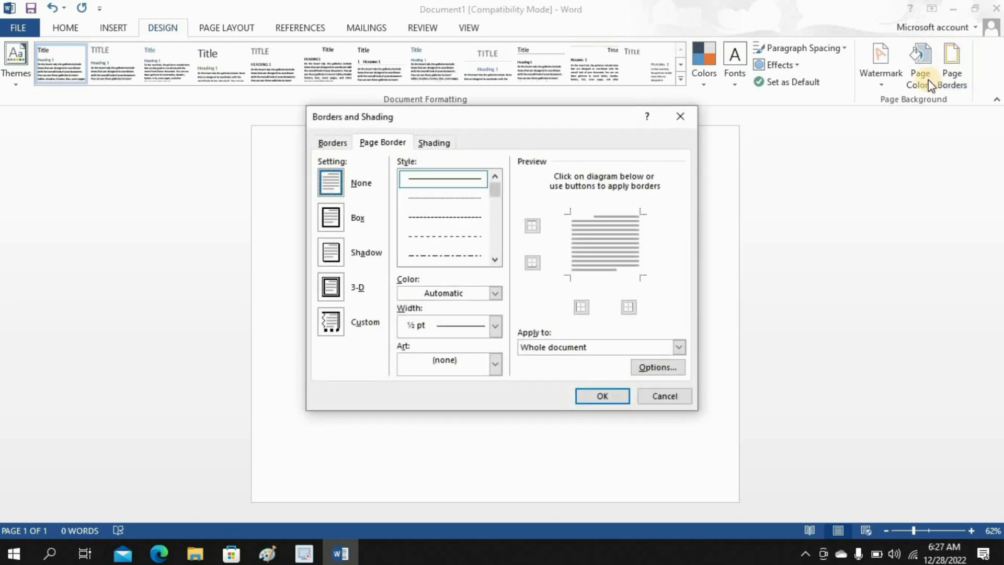
left_click(330, 216)
left_click(495, 324)
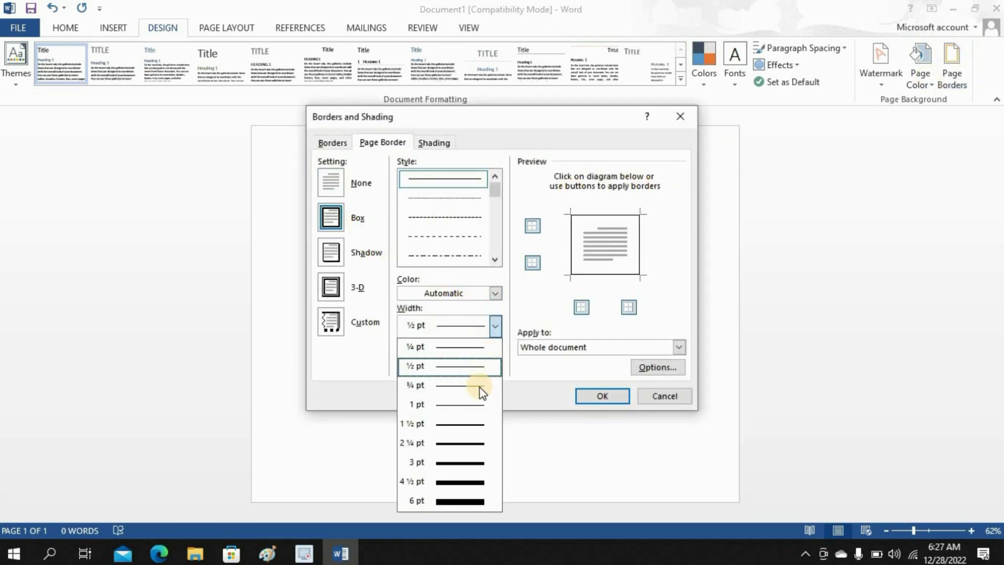
left_click(470, 424)
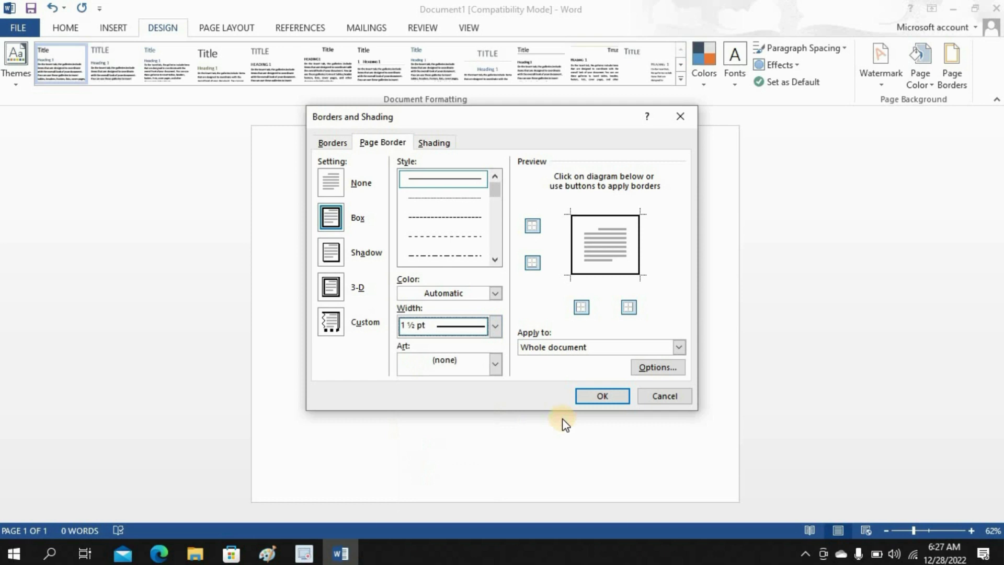
left_click(589, 400)
Draw a narrow vertical rectangle about 9.02" high and 0.5" wide and place it along the page's right edge
left_click(115, 29)
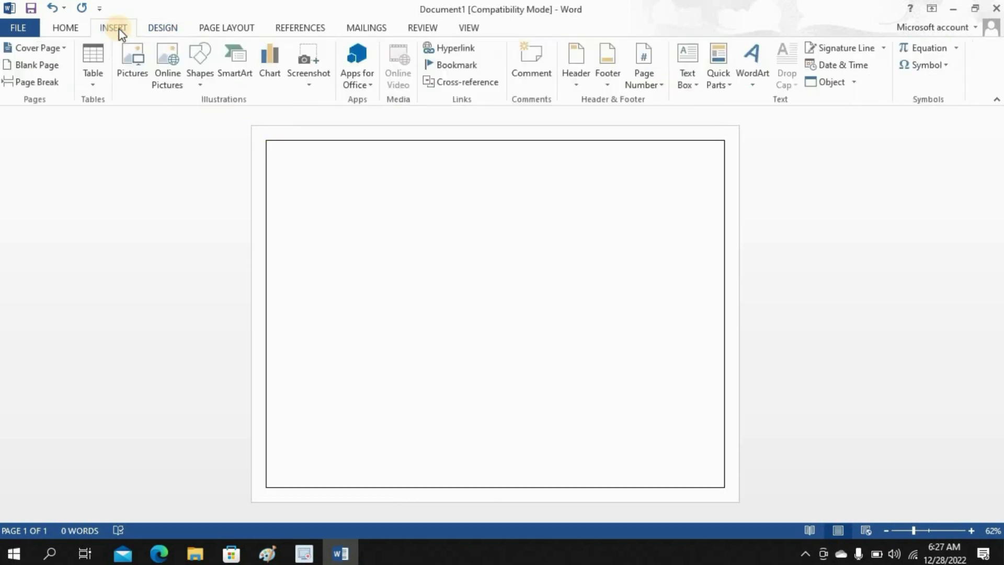
left_click(192, 58)
left_click(284, 121)
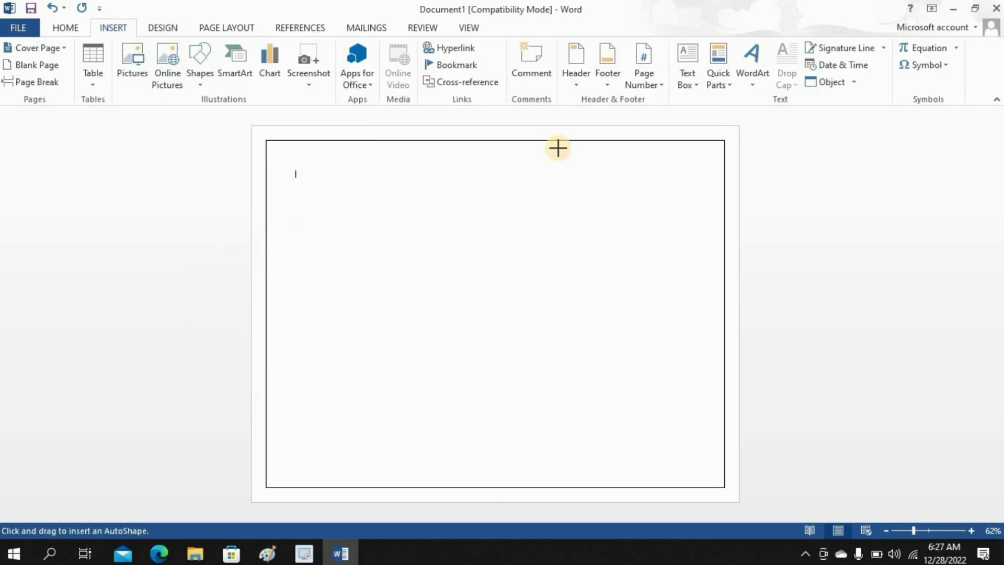
mouse_move(558, 126)
left_mouse_down()
mouse_move(587, 285)
mouse_move(580, 544)
left_mouse_up()
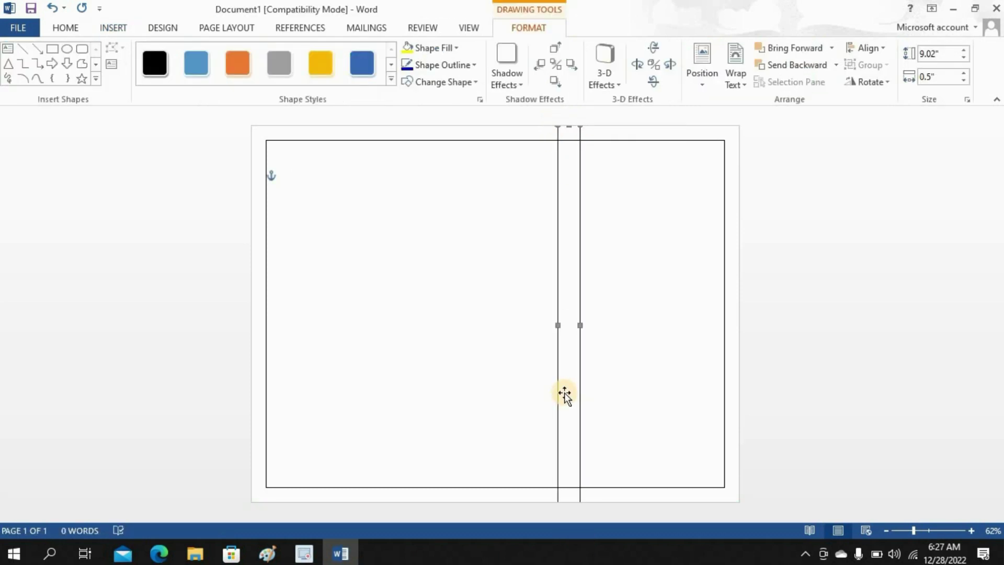
left_click_drag(564, 392, 719, 393)
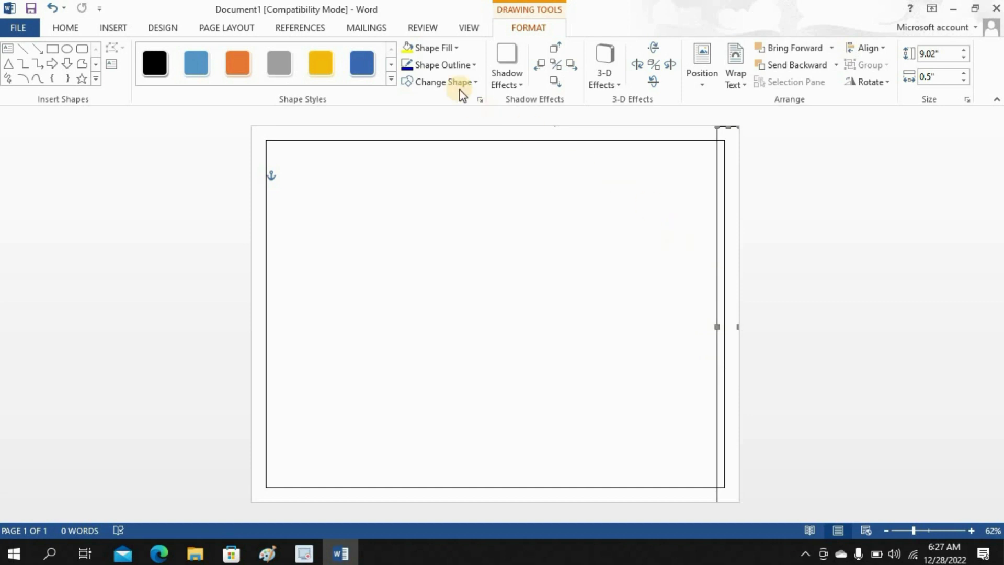
Give the narrow vertical strip a red fill and a matching red outline
left_click(441, 48)
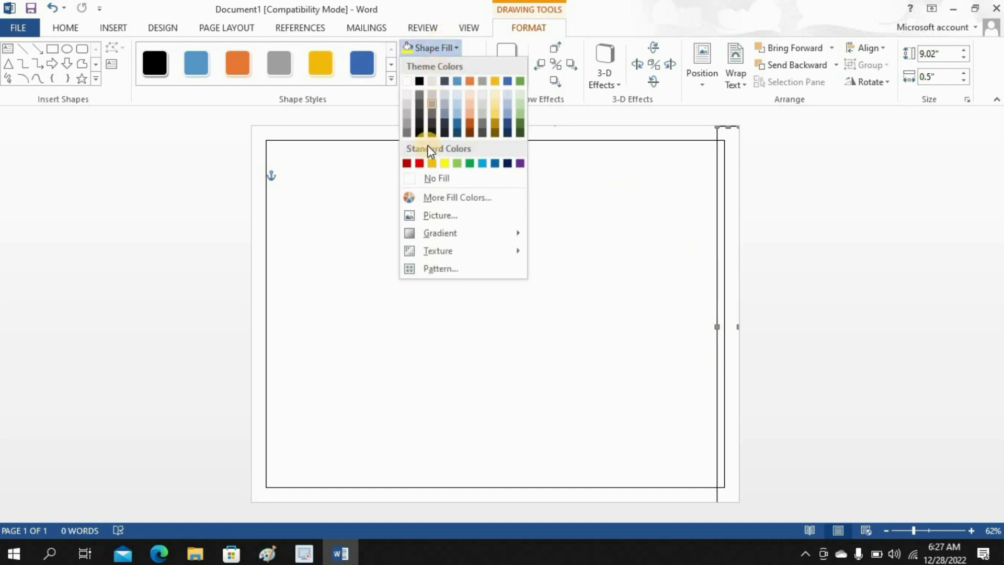
left_click(419, 166)
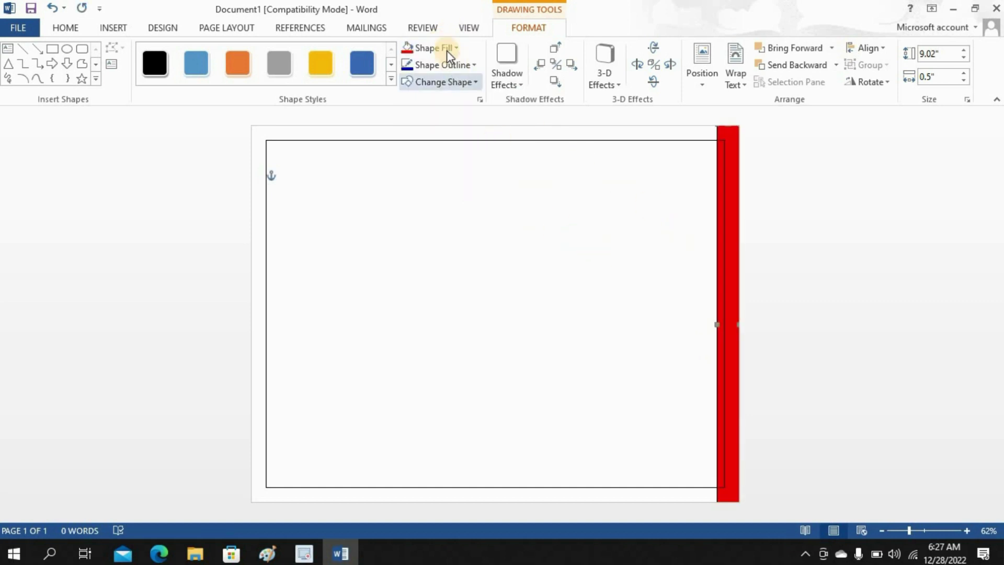
left_click(442, 64)
left_click(419, 179)
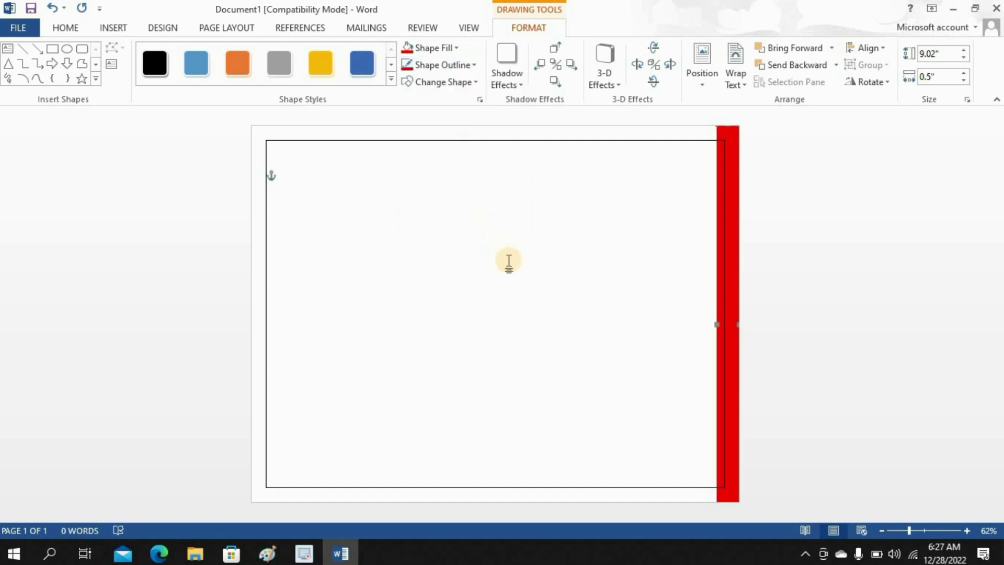
left_click(505, 251)
Draw a full-height rectangle about 8.65" high and 3.15" wide and place it against the red strip's left side
left_click(166, 28)
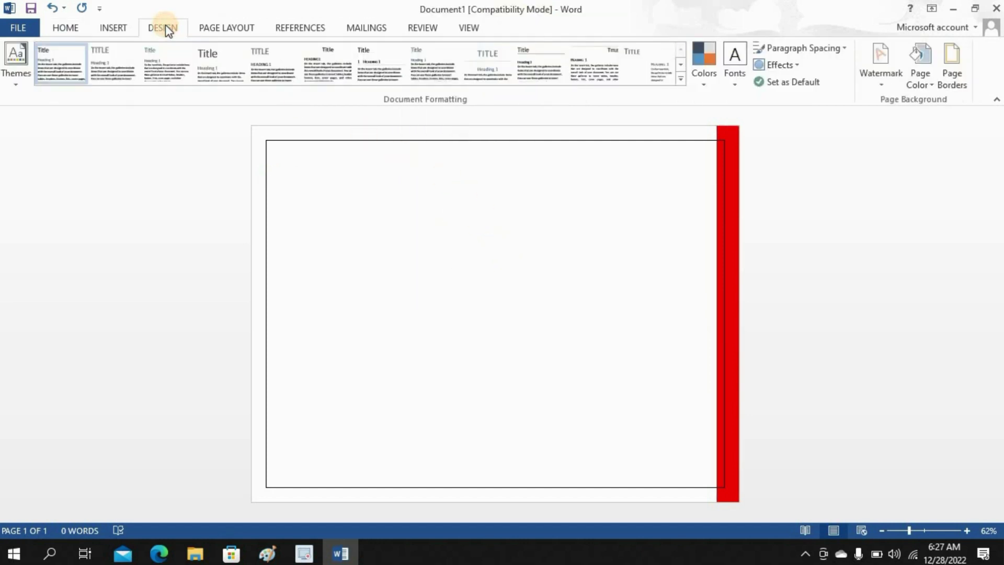
left_click(114, 28)
left_click(211, 74)
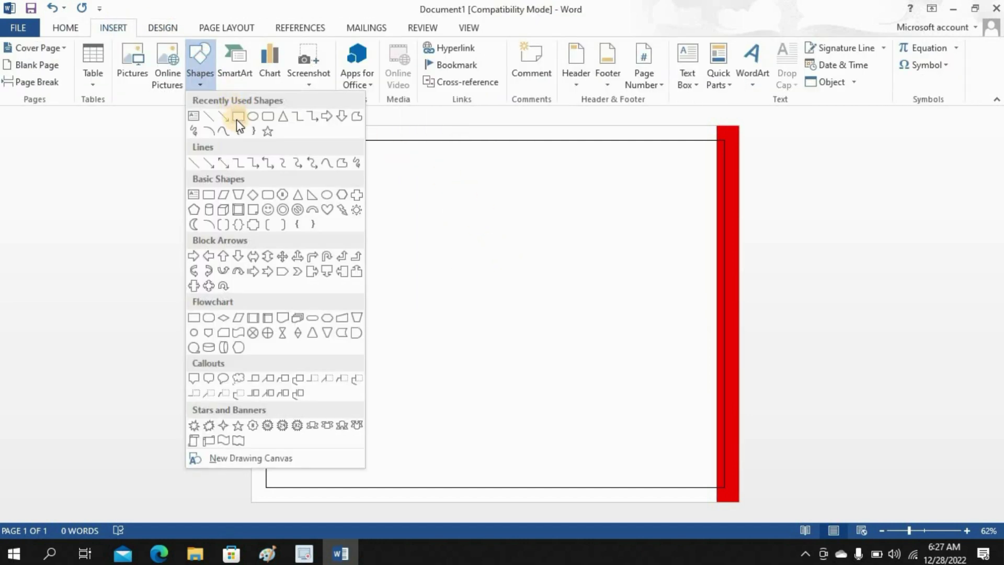
left_click(236, 120)
mouse_move(495, 125)
left_mouse_down()
mouse_move(623, 448)
mouse_move(635, 513)
left_mouse_up()
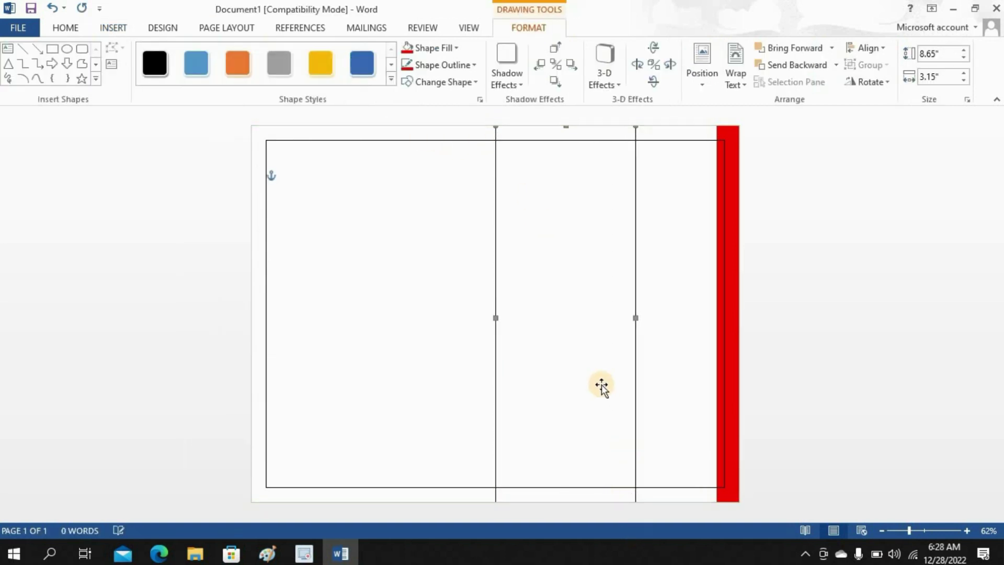
left_click_drag(582, 345, 664, 354)
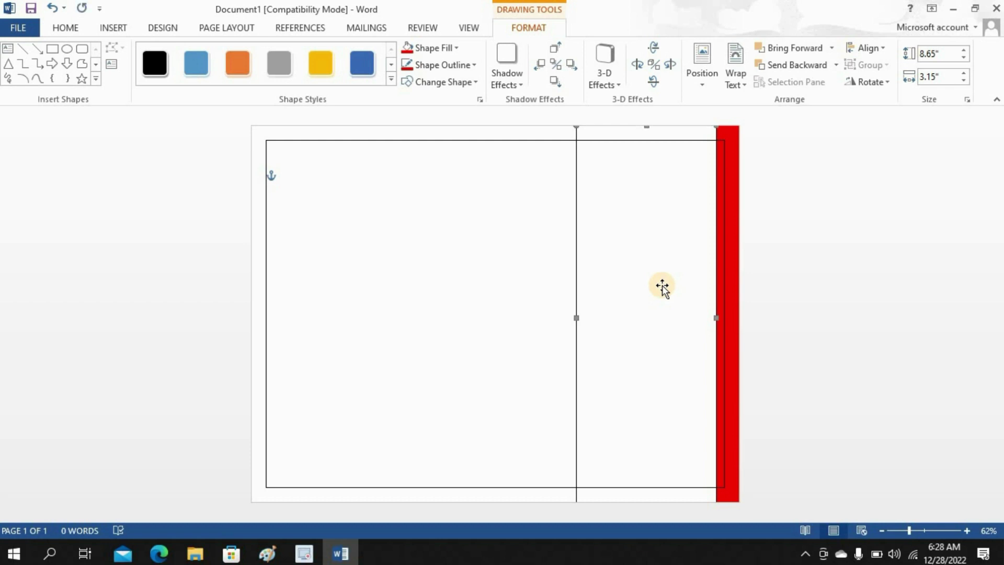
Give the wide rectangle a dark blue-gray fill and a matching outline
left_click(425, 46)
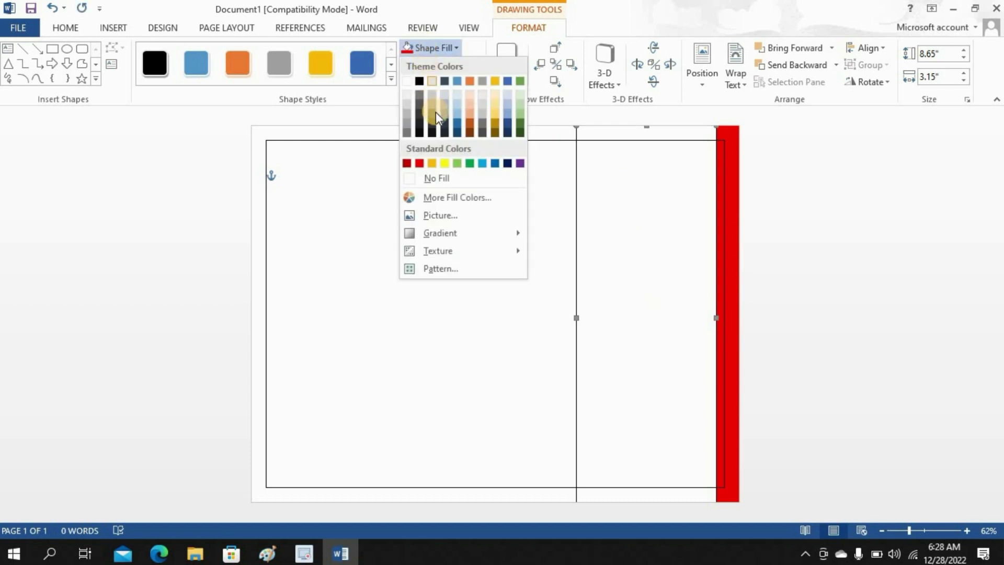
left_click(442, 121)
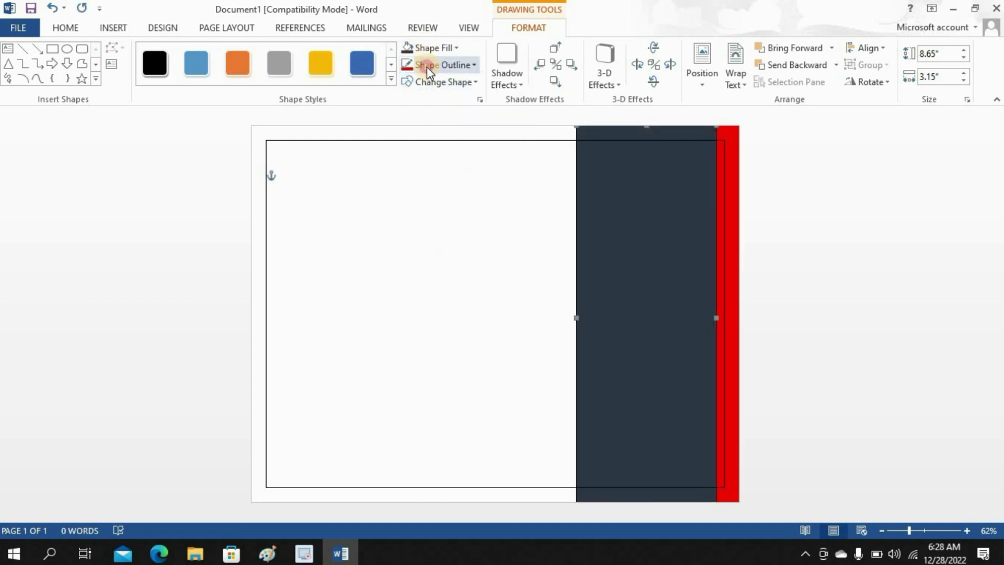
left_click(426, 67)
left_click(440, 137)
left_click(454, 246)
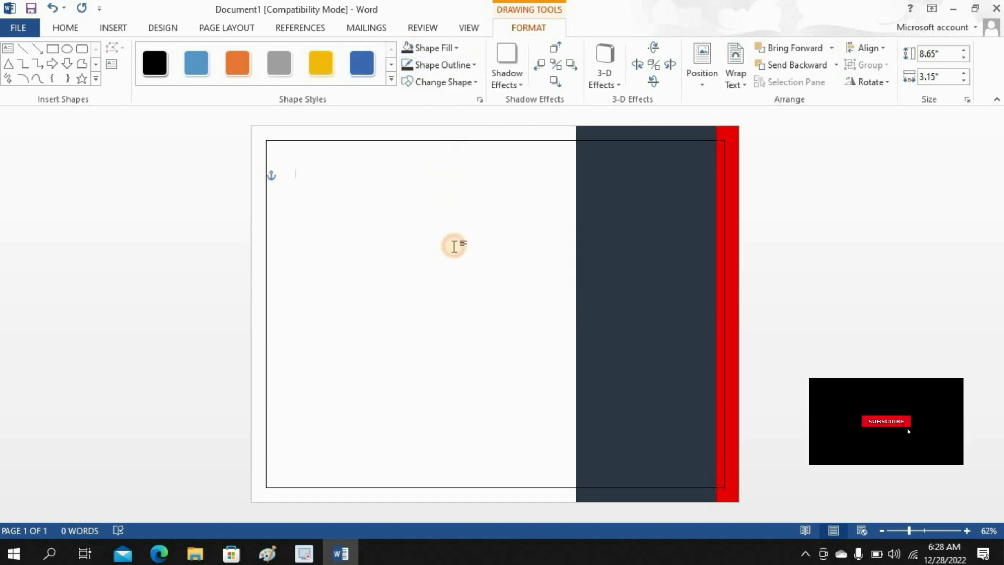
Copy the red strip, paste it, and place the duplicate against the dark rectangle's left side
left_click(727, 195)
right_click(729, 196)
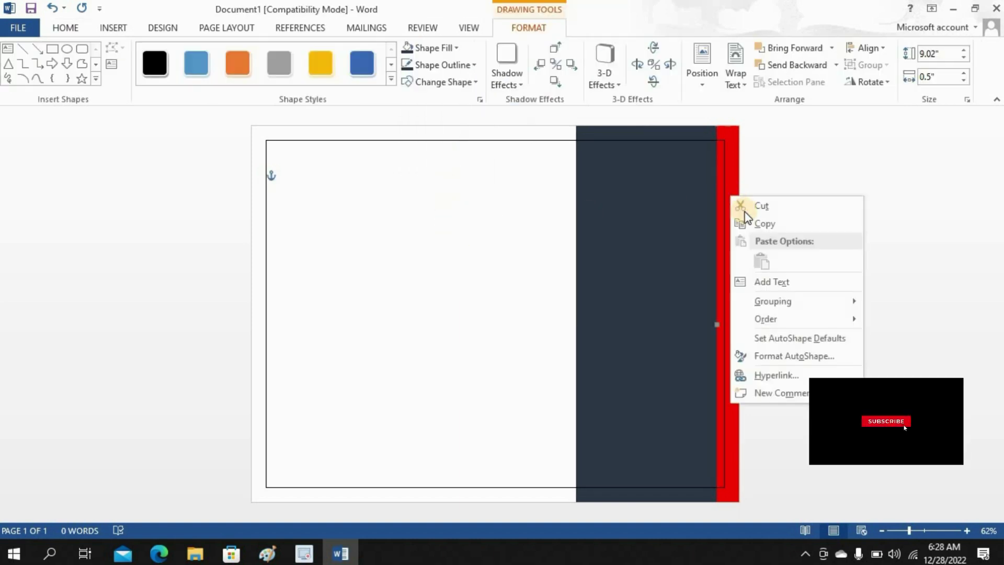
left_click(753, 224)
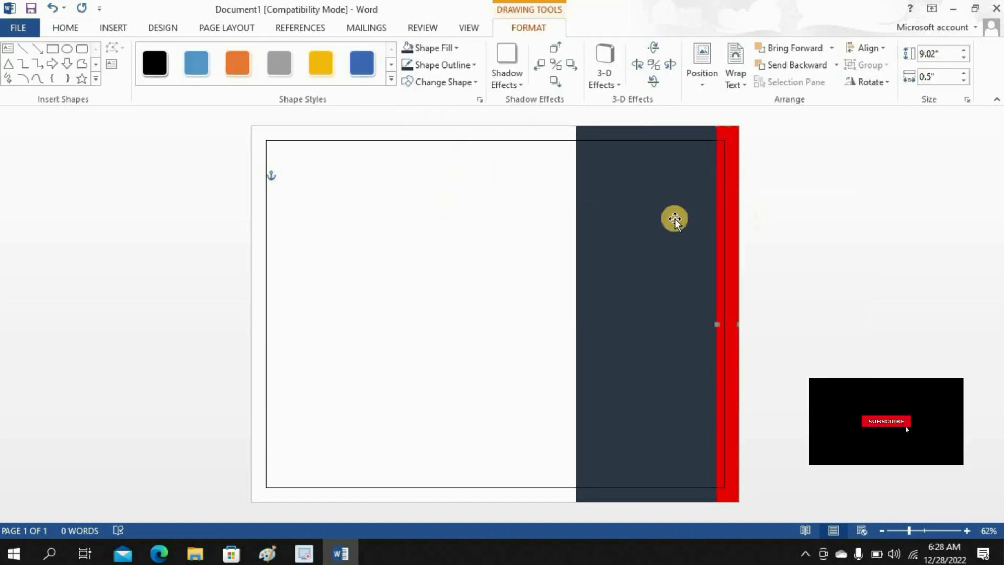
right_click(510, 215)
left_click(541, 283)
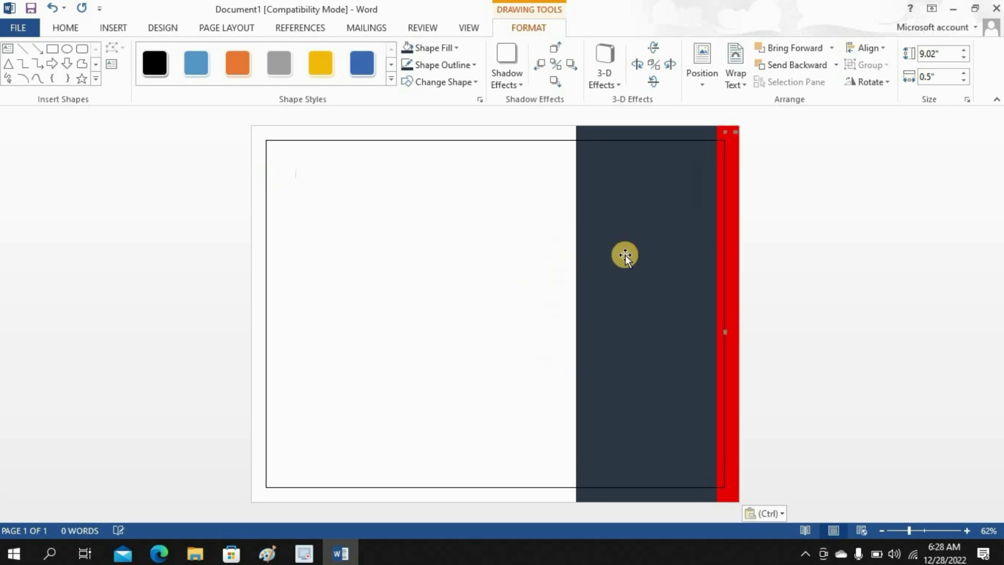
left_click_drag(731, 240, 560, 233)
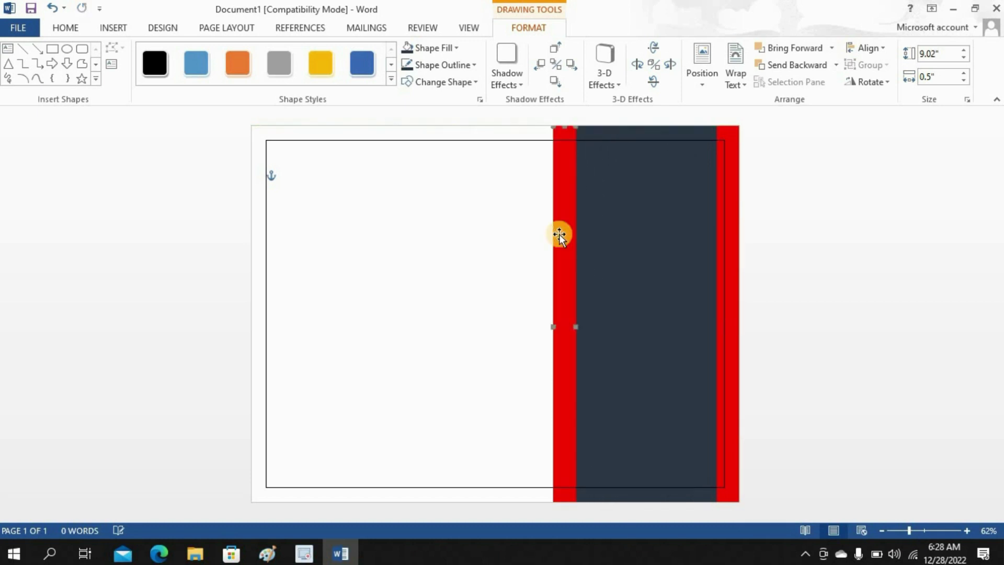
Recolor the duplicated strip's fill and outline to the standard orange-gold color
left_click(424, 49)
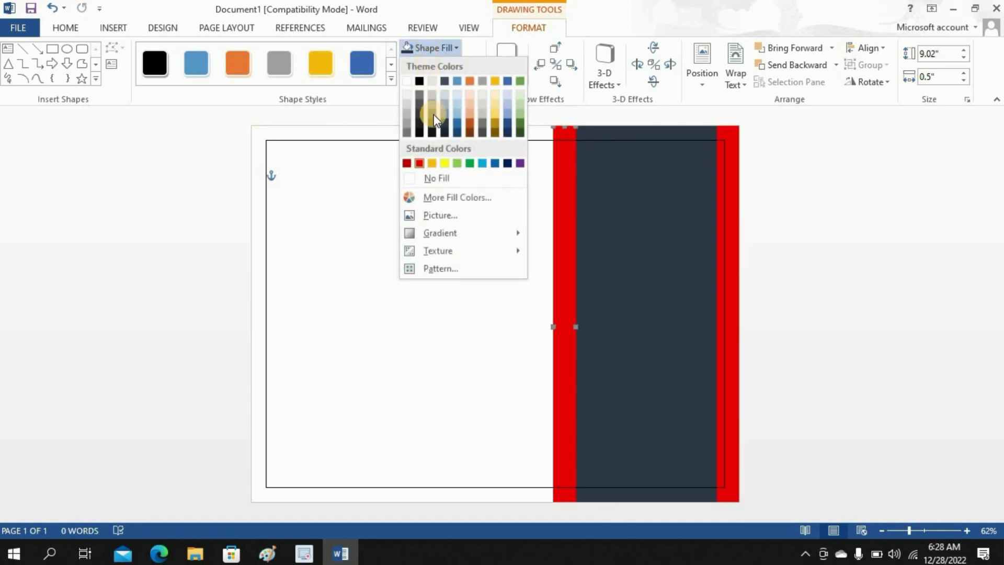
left_click(432, 163)
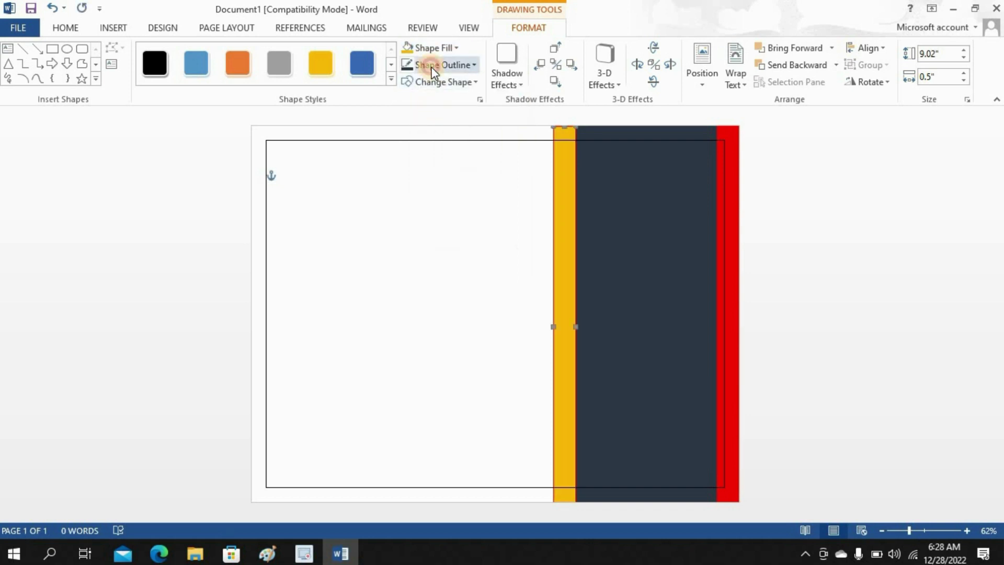
left_click(432, 67)
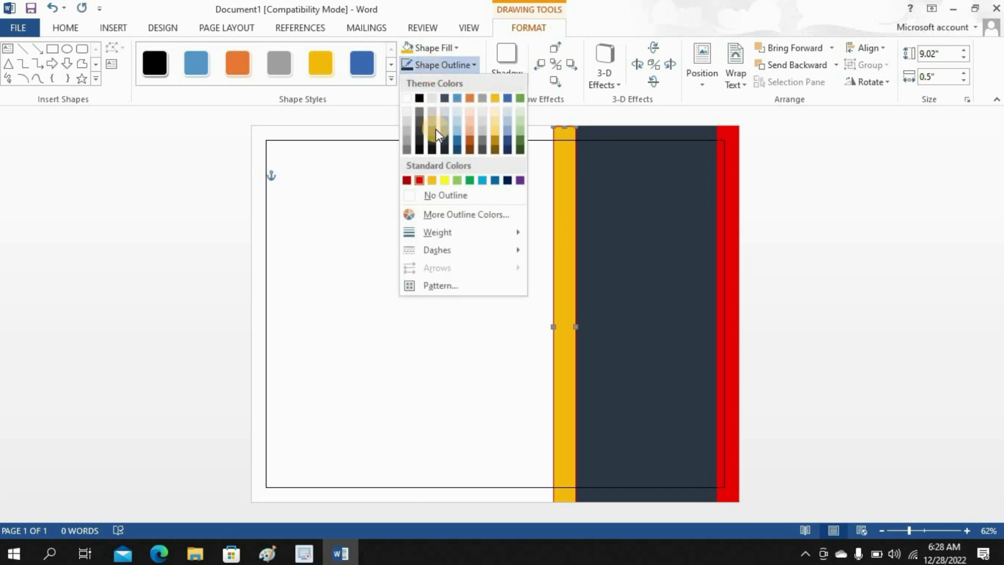
left_click(432, 181)
Darken the gold strip's fill slightly with a custom color
left_click(431, 46)
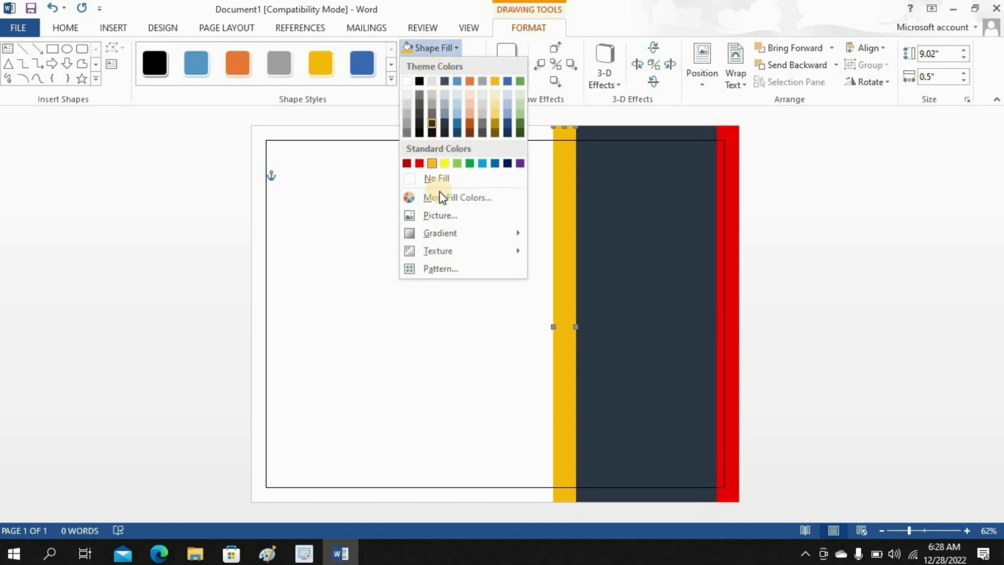
left_click(439, 197)
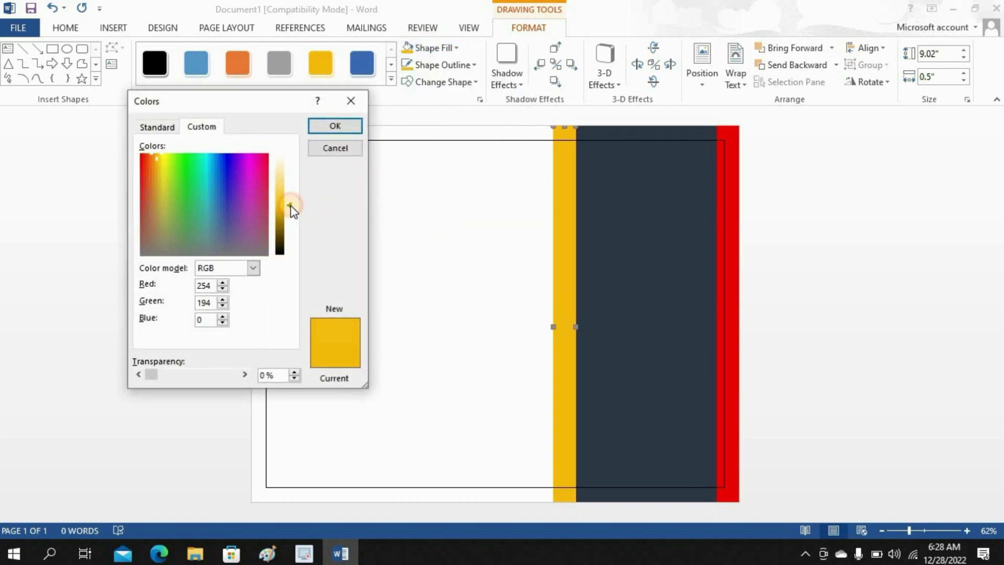
left_click_drag(291, 206, 294, 205)
left_click(334, 126)
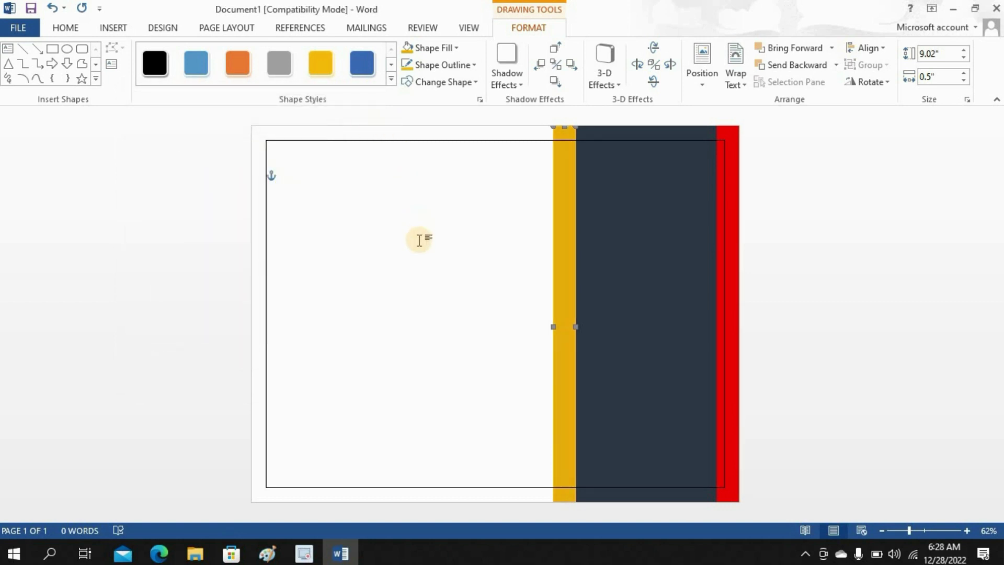
left_click(419, 269)
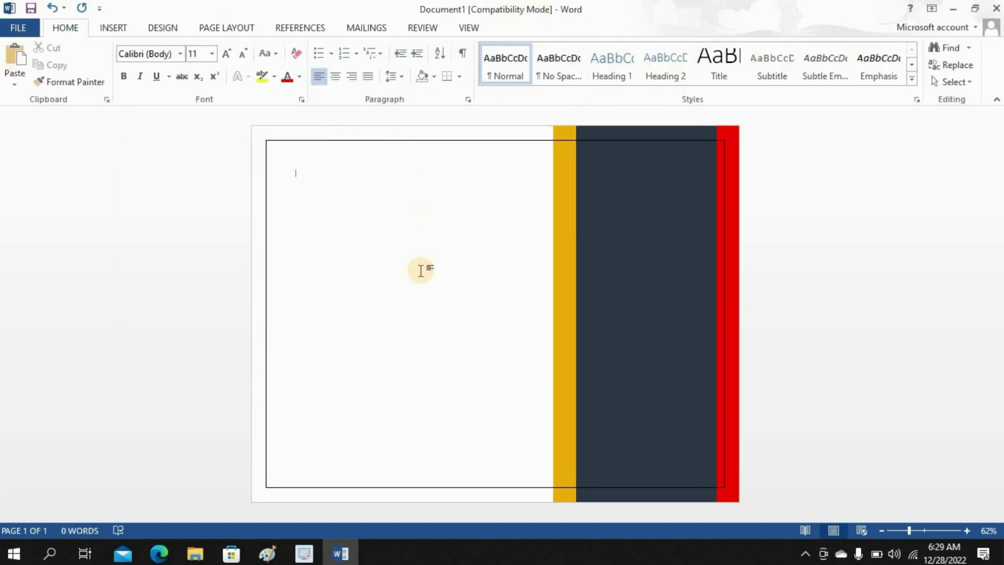
Insert the gold and black "Best Award" ribbon picture from the Pictures library
left_click(114, 29)
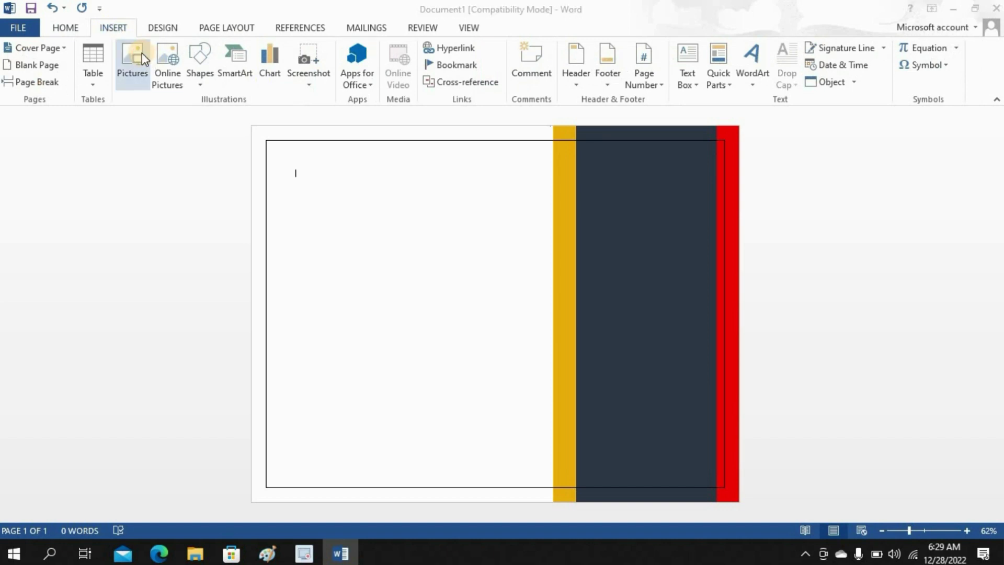
left_click(140, 62)
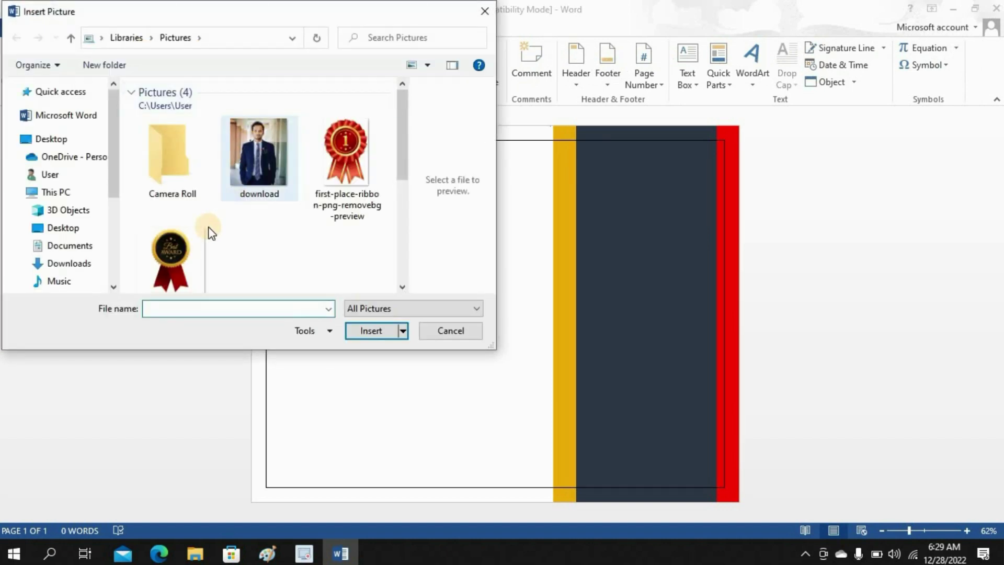
left_click(193, 252)
left_click(381, 333)
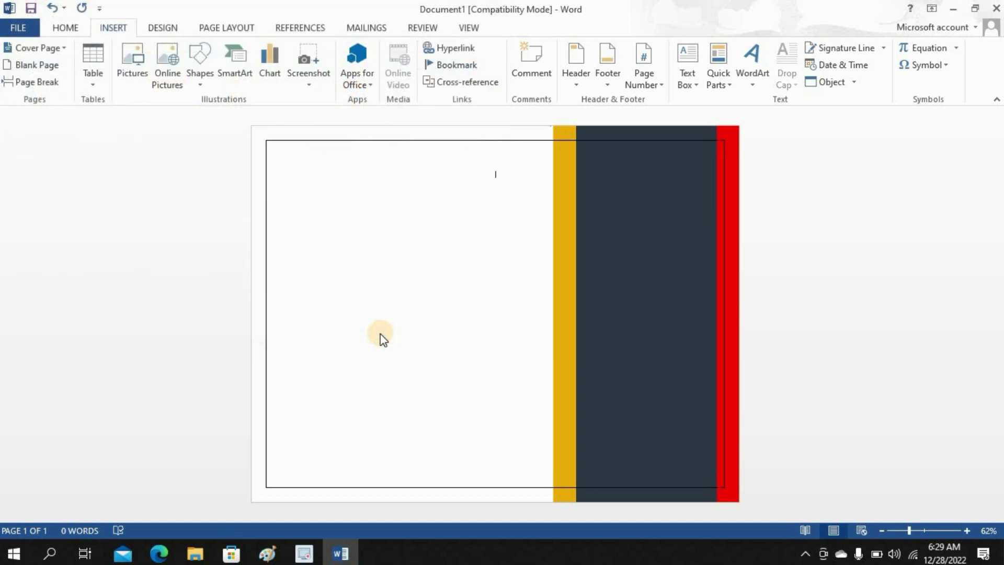
Set the ribbon picture's wrapping to In Front of Text, shrink it to about 4.45" square, and place it over the dark rectangle
left_click(683, 81)
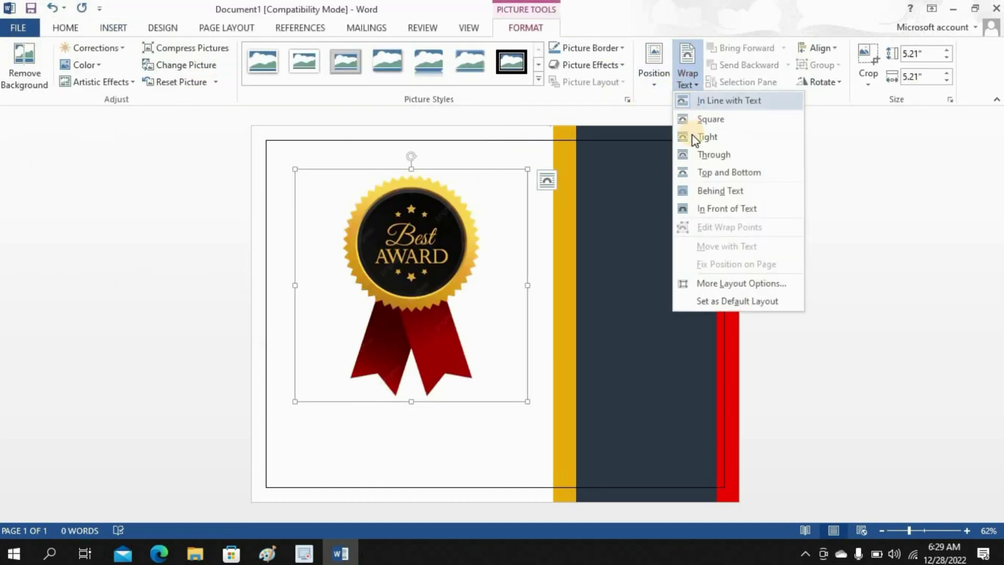
left_click(694, 136)
left_click(688, 79)
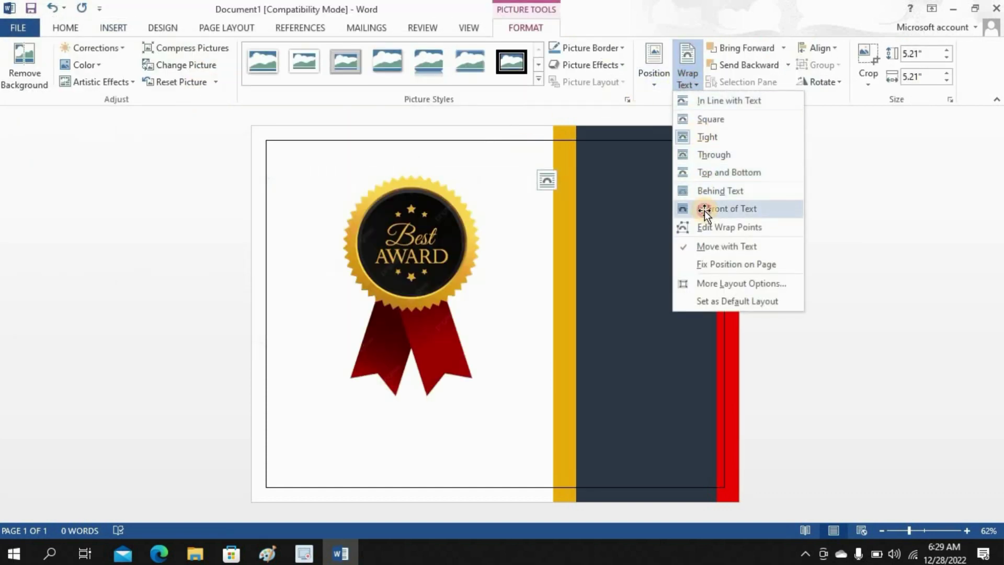
left_click(705, 209)
left_click_drag(527, 403, 440, 365)
left_click_drag(391, 260, 636, 275)
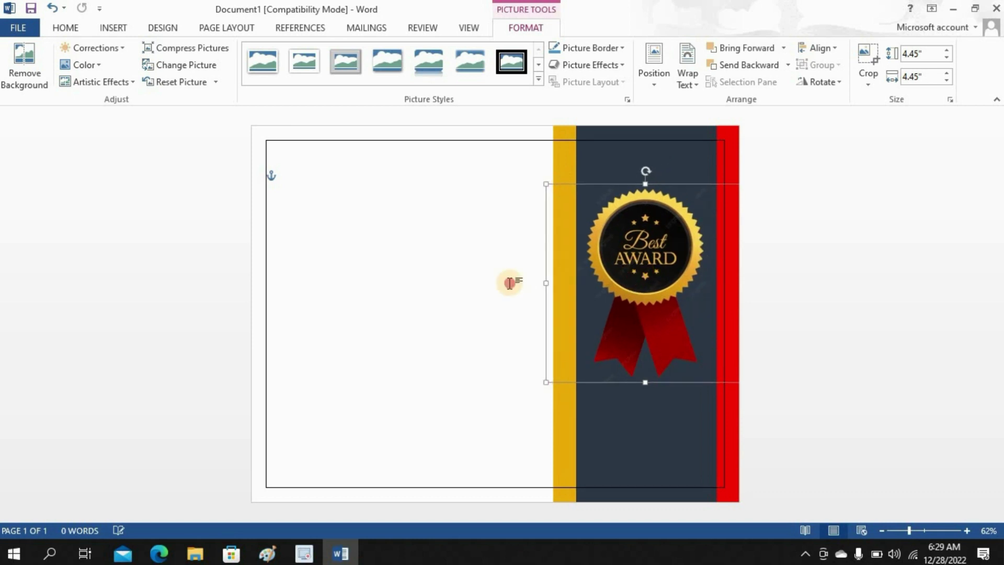
Draw a text box about 4.35" wide by 1.97" high in the page's upper-left area and enter "CERTIFICATE"
left_click(335, 190)
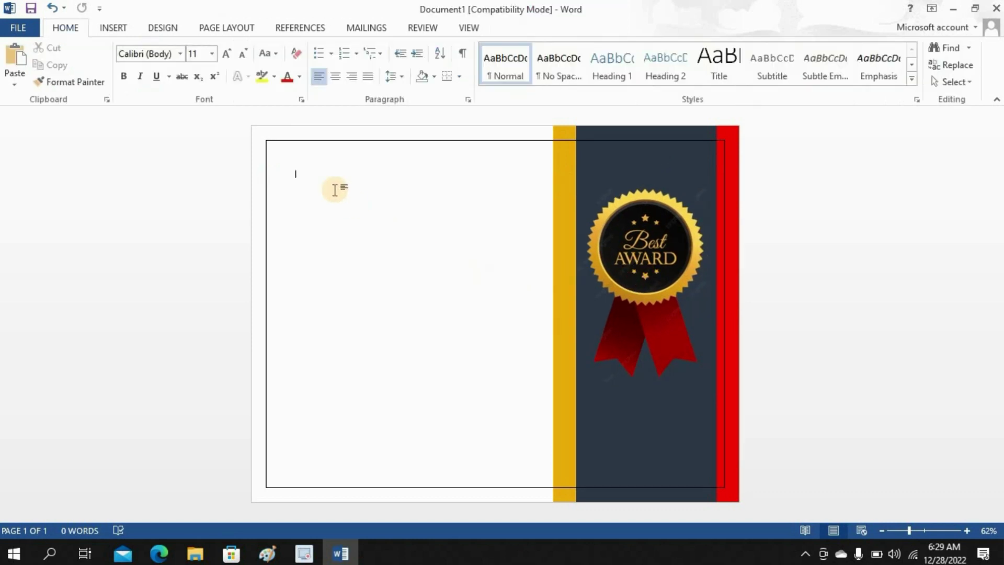
left_click(110, 28)
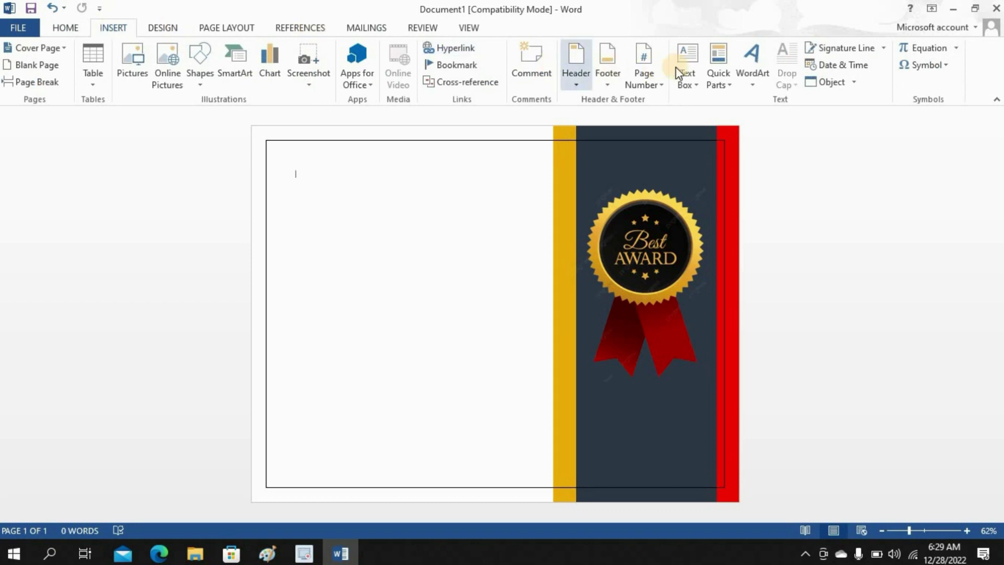
left_click(694, 68)
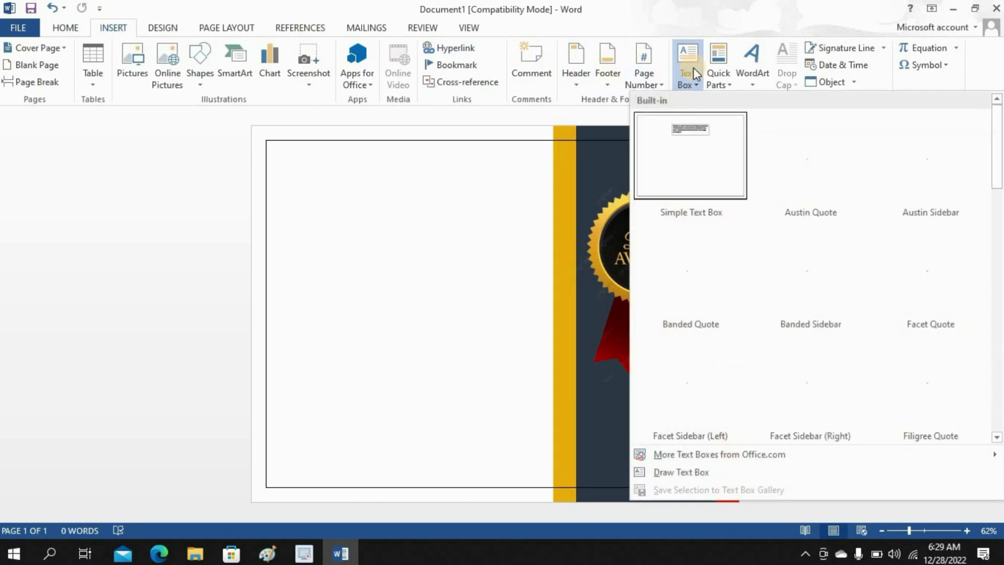
left_click(680, 472)
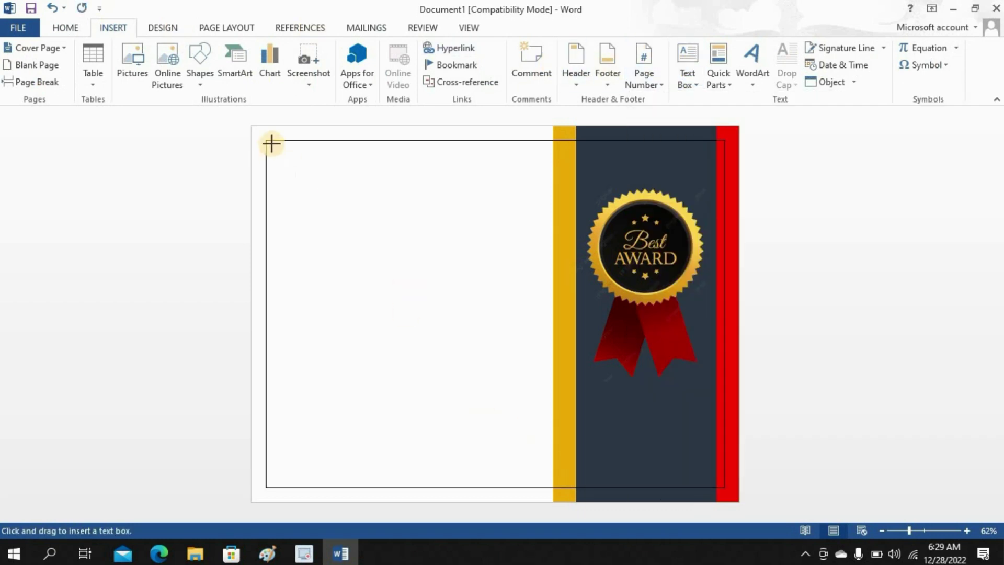
left_click_drag(273, 143, 468, 233)
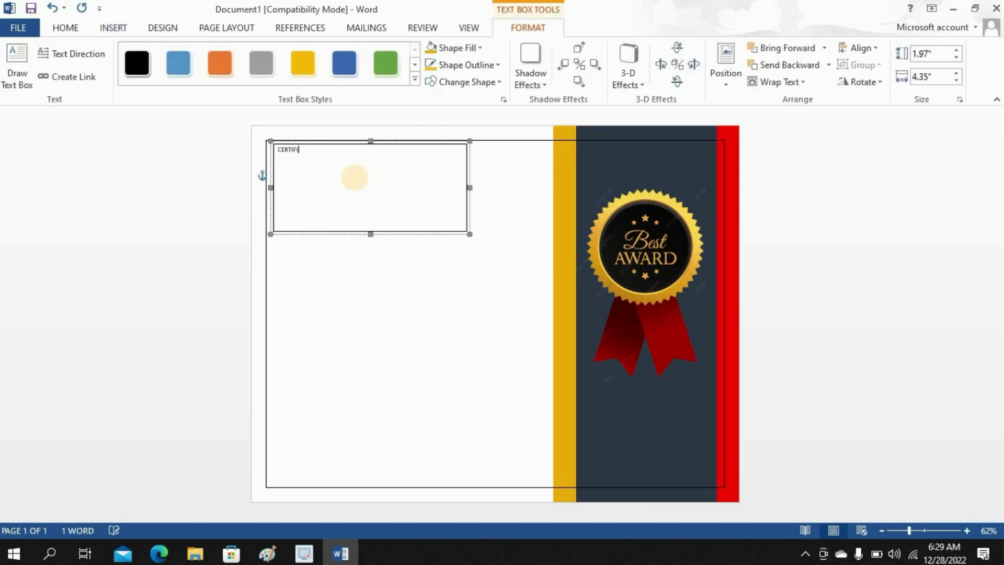
Set the CERTIFICATE text to font size 60
double_click(265, 145)
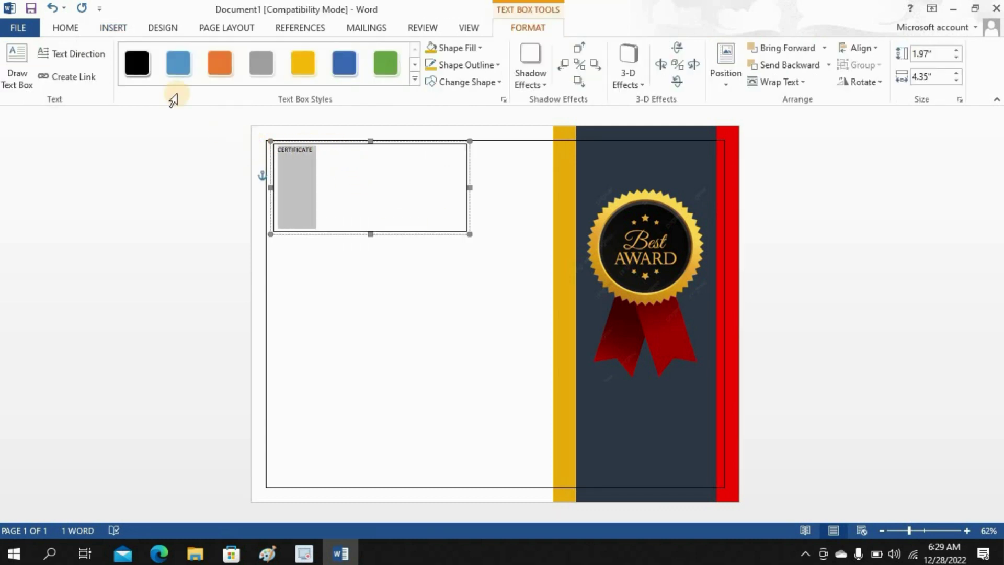
left_click(73, 27)
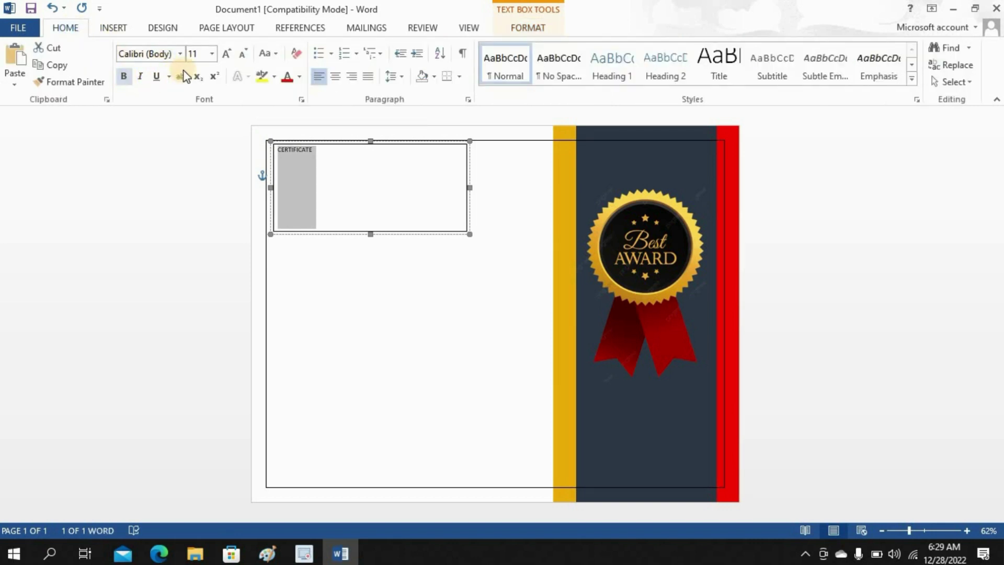
left_click(211, 54)
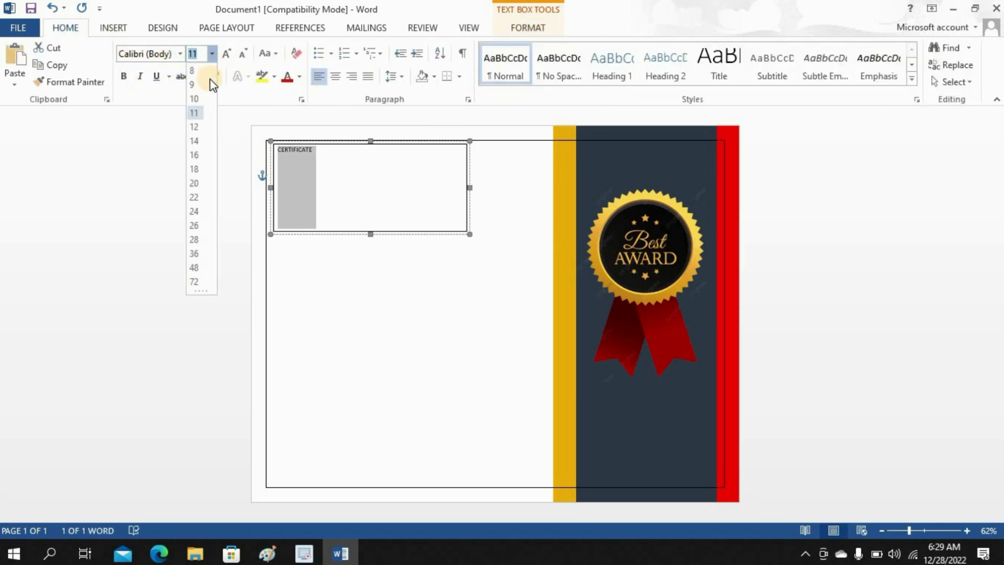
left_click(196, 268)
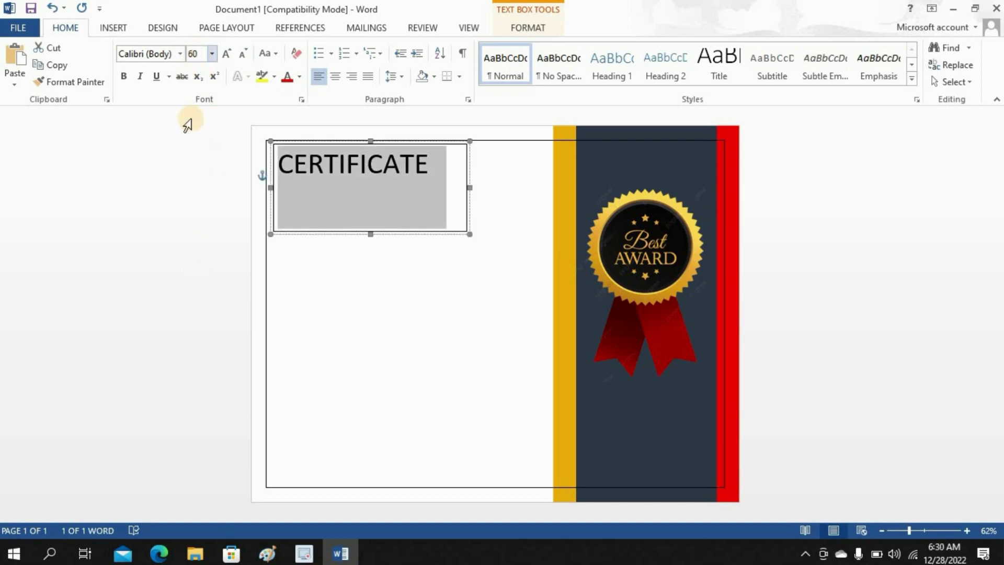
left_click(187, 138)
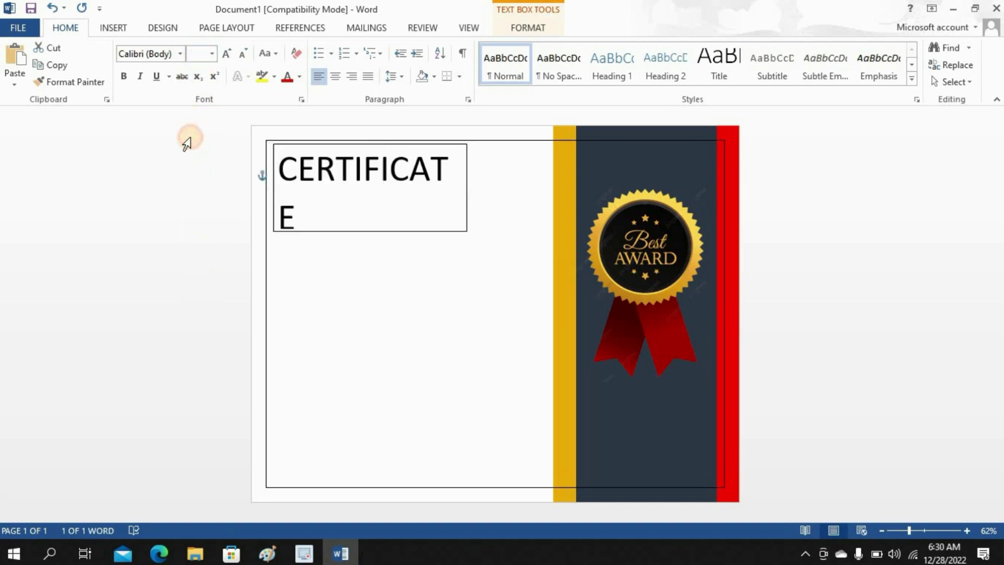
Try to apply the Bahnschrift Light font
left_click(352, 325)
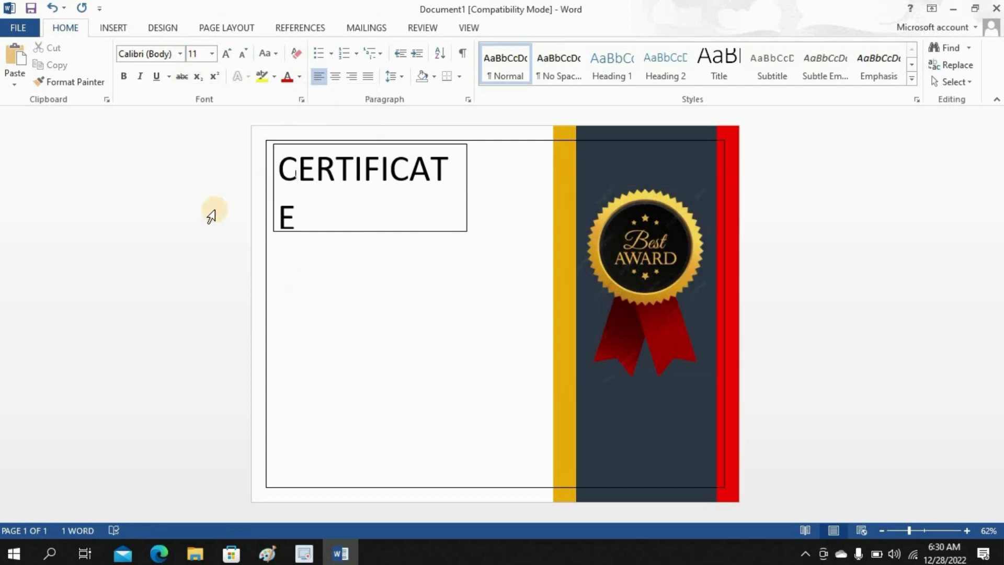
left_click(180, 54)
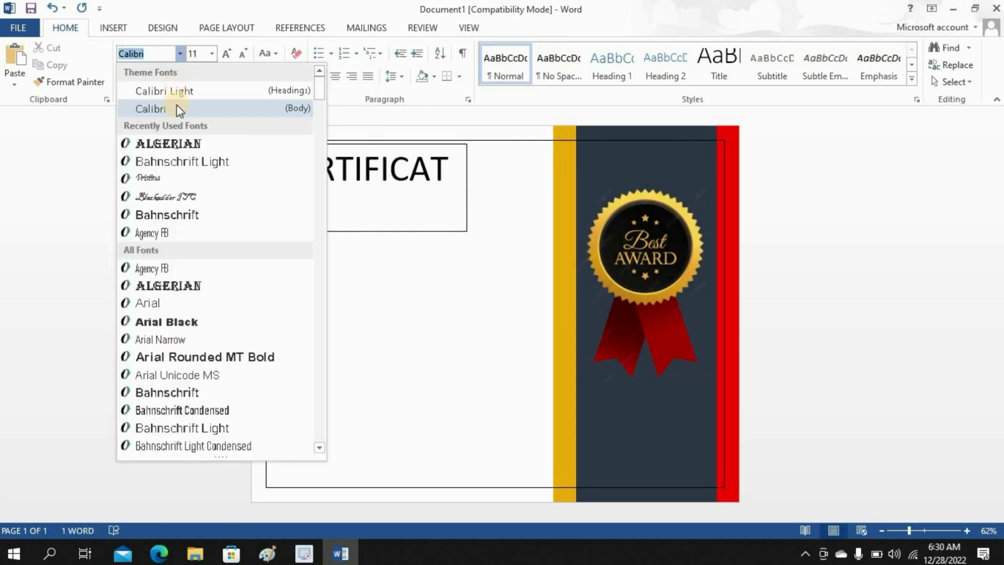
left_click(179, 163)
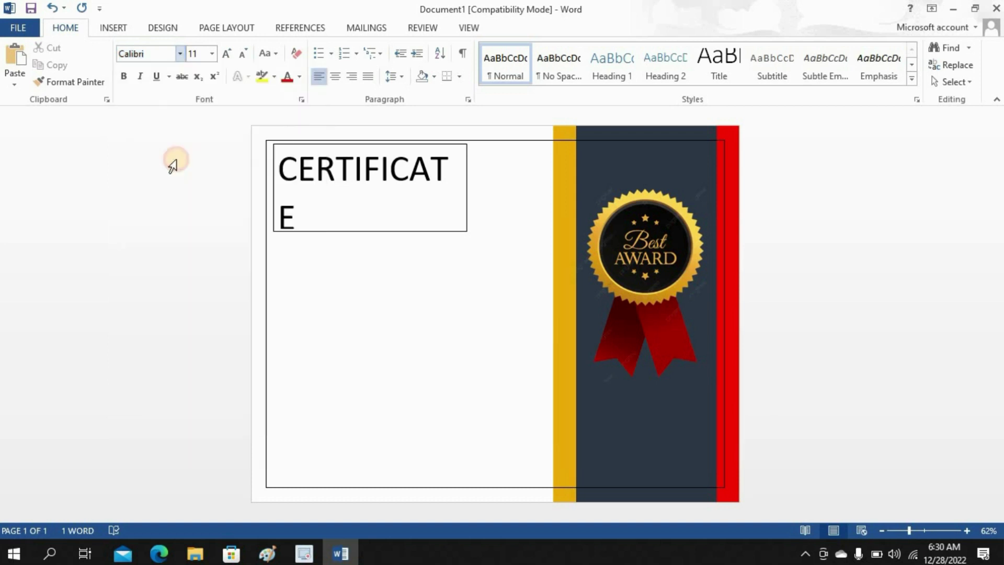
Resize the CERTIFICATE text box to about 5.17" wide by 1.17" high so the word fits on one line
left_click(419, 231)
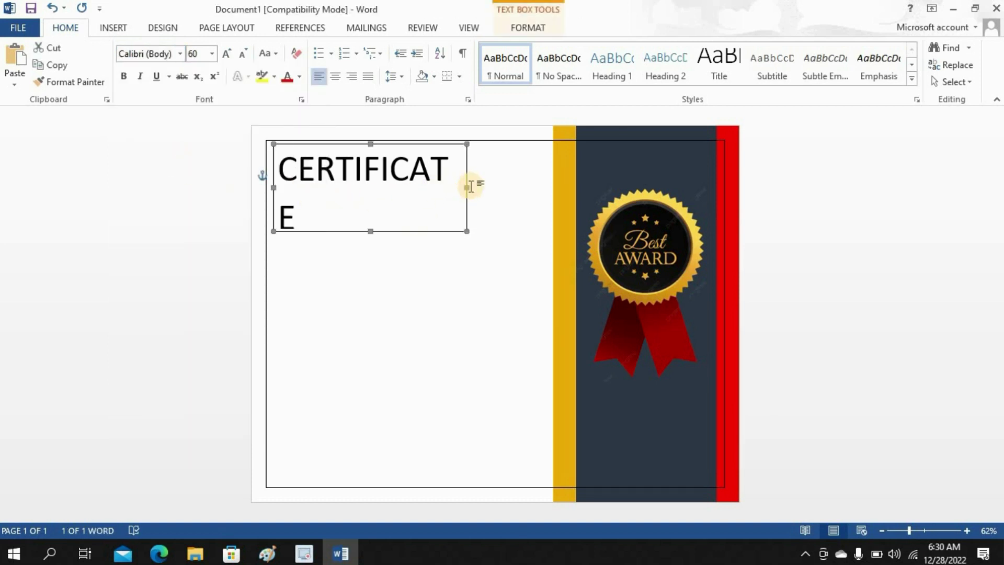
left_click_drag(469, 186, 503, 187)
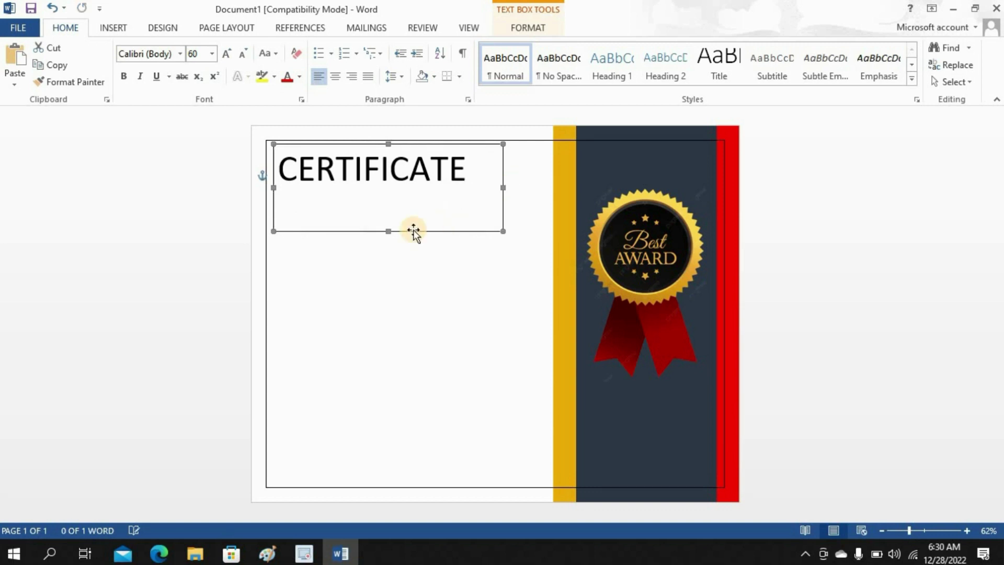
left_click_drag(390, 228, 426, 195)
left_click(426, 196)
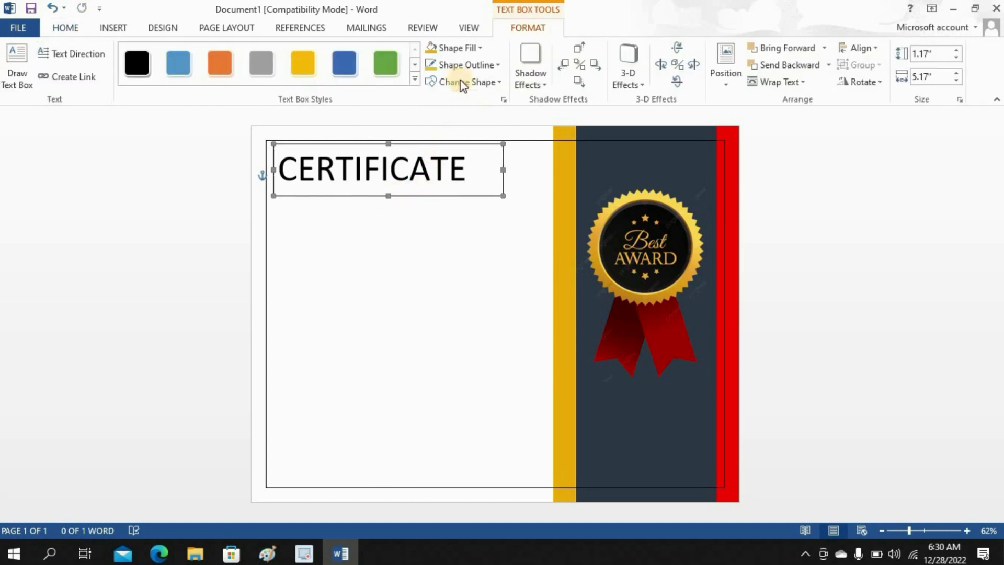
Remove the CERTIFICATE text box's outline and nudge the box to the right
left_click(458, 66)
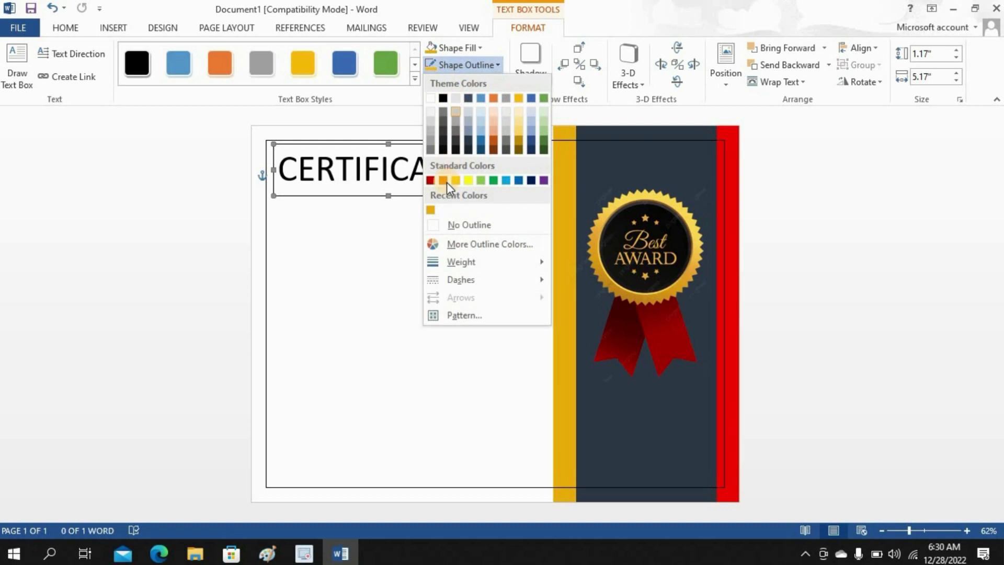
left_click(439, 223)
key("Right")
key("Right")
key("Right")
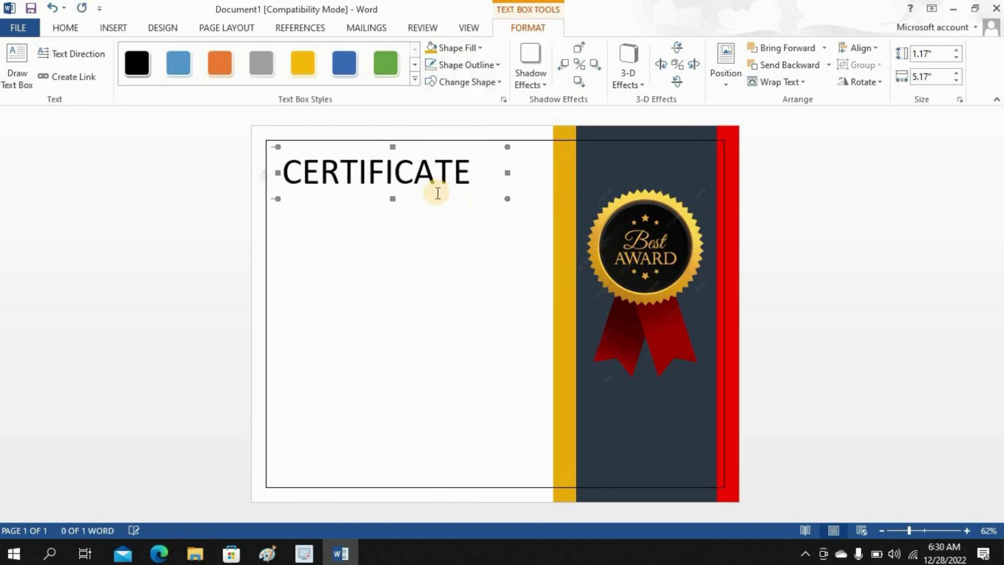
Draw a second text box about 4.25" wide by 1.25" high below CERTIFICATE and enter "OF APPRECIATION"
left_click(112, 27)
left_click(684, 76)
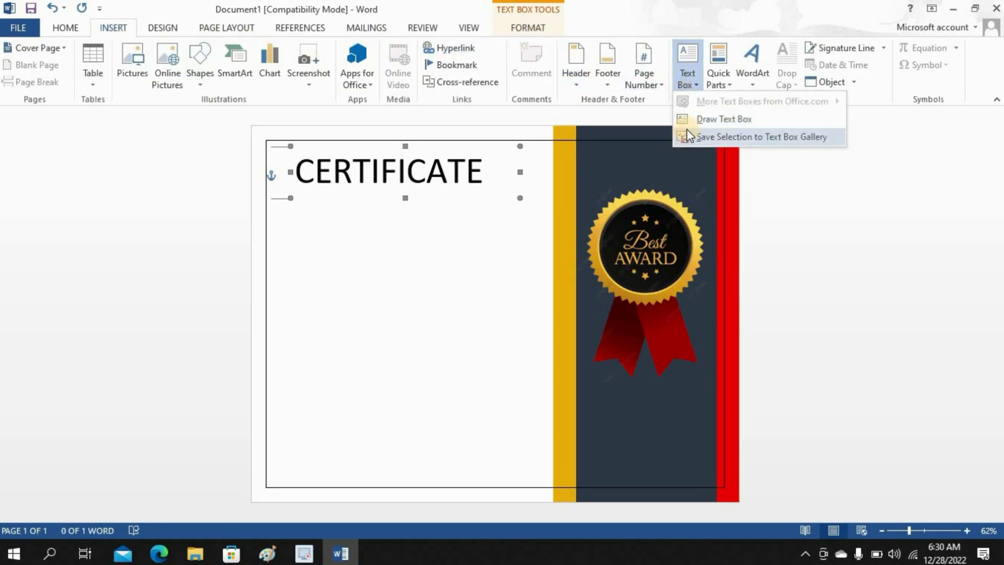
left_click(696, 119)
mouse_move(299, 194)
left_mouse_down()
mouse_move(330, 217)
mouse_move(488, 249)
left_mouse_up()
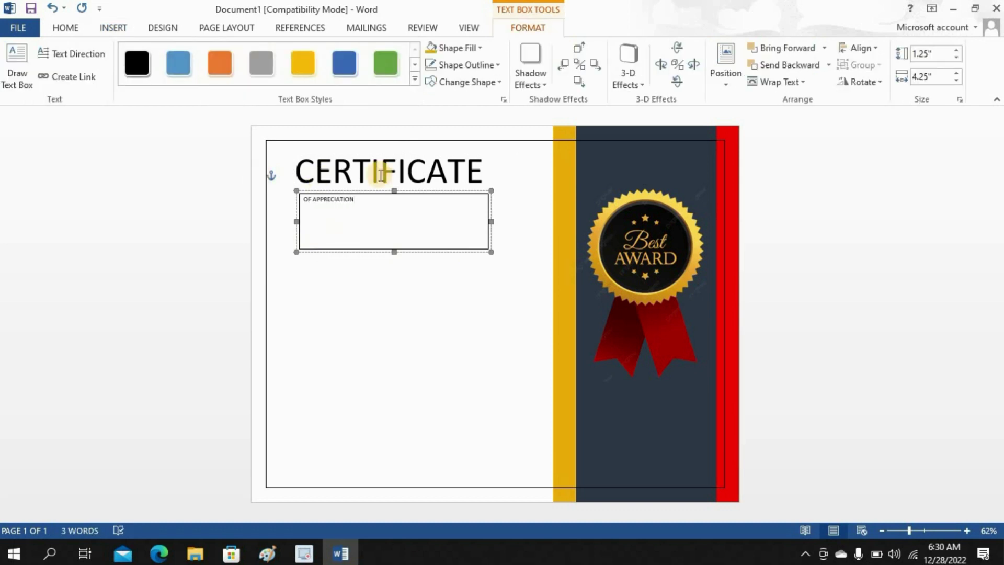
Format the OF APPRECIATION text in Bahnschrift Light at size 26
left_click_drag(369, 199, 298, 200)
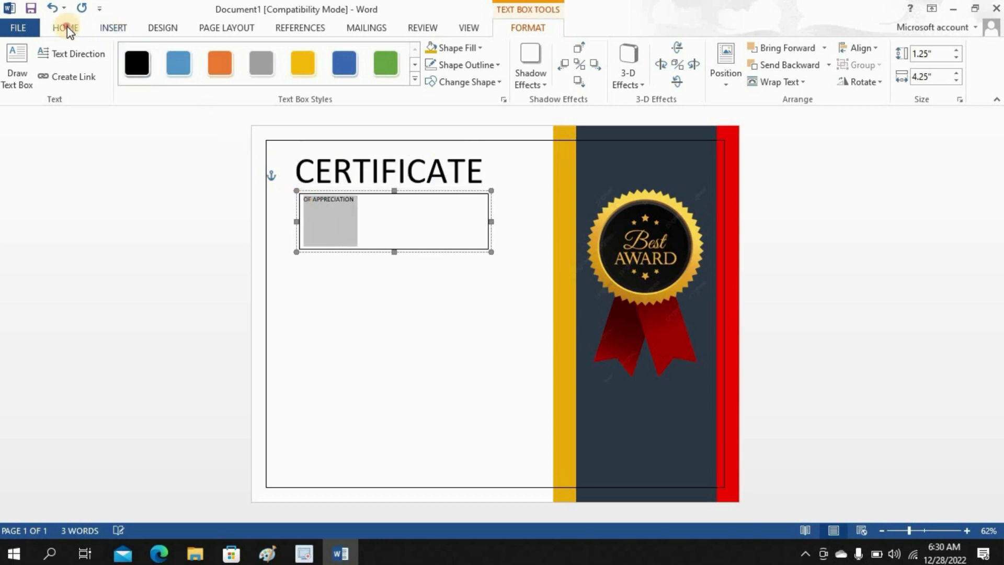
left_click(66, 27)
left_click(140, 75)
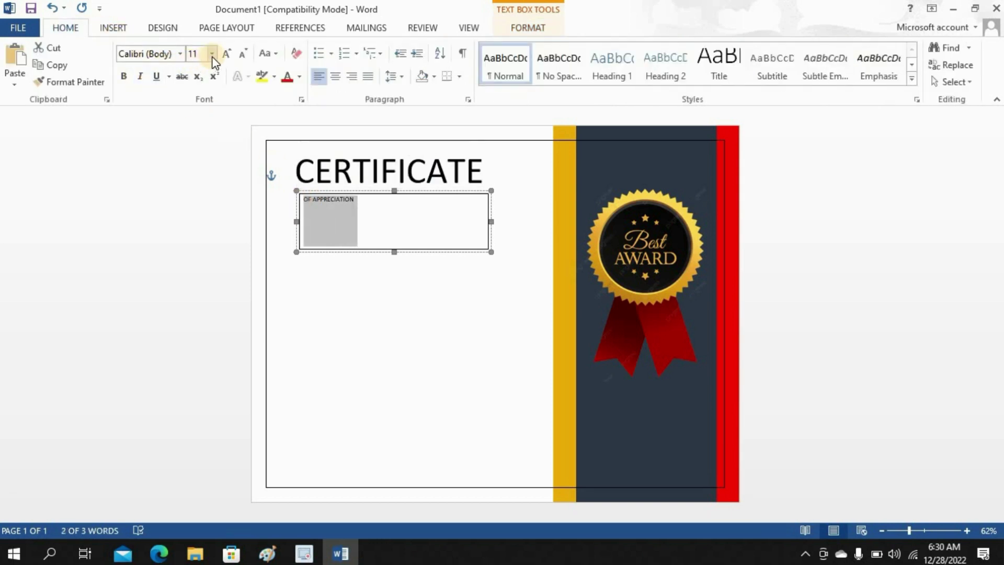
left_click(212, 54)
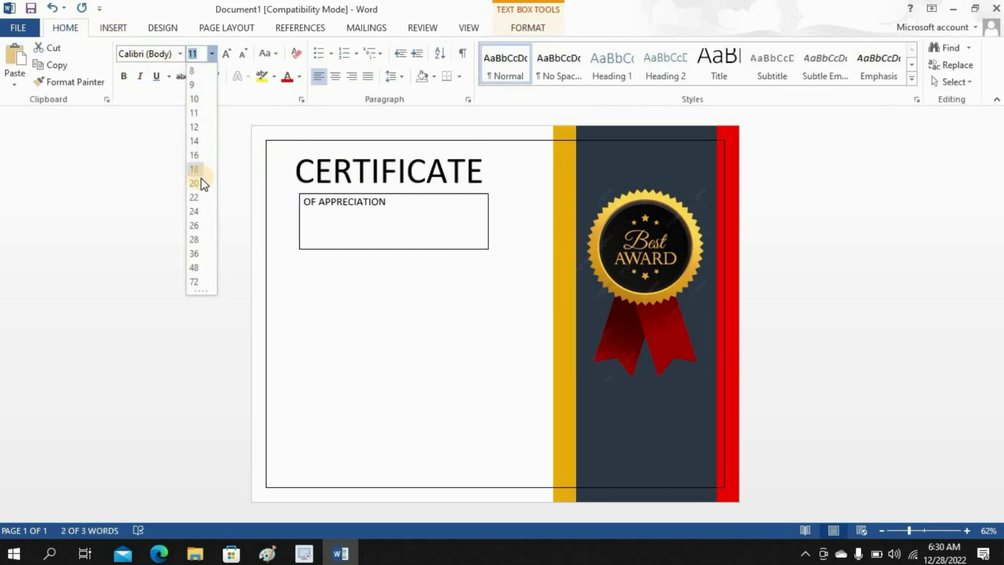
left_click(195, 225)
left_click(179, 54)
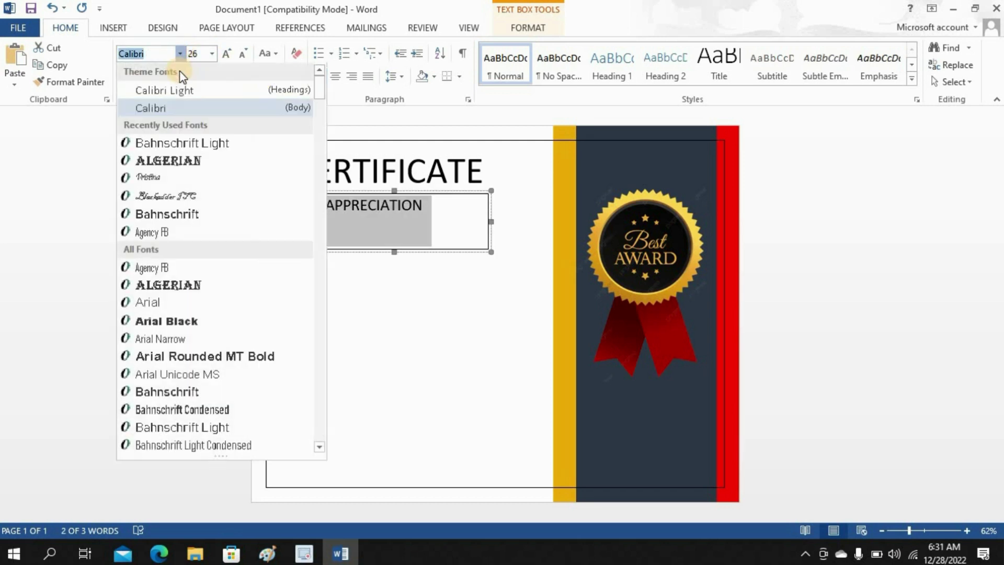
left_click(183, 142)
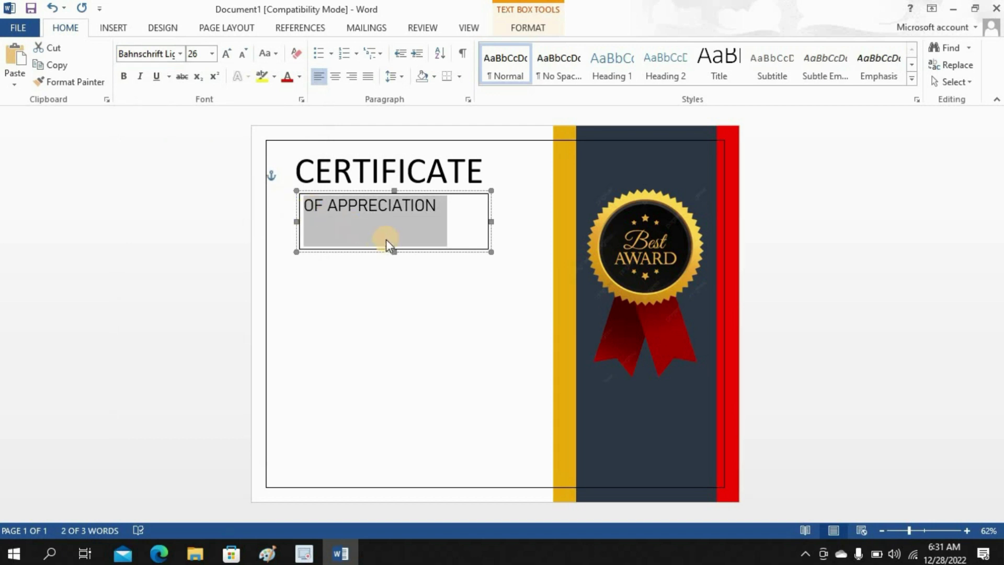
Remove the OF APPRECIATION text box's outline, shorten the box, and align it closely beneath CERTIFICATE
double_click(375, 250)
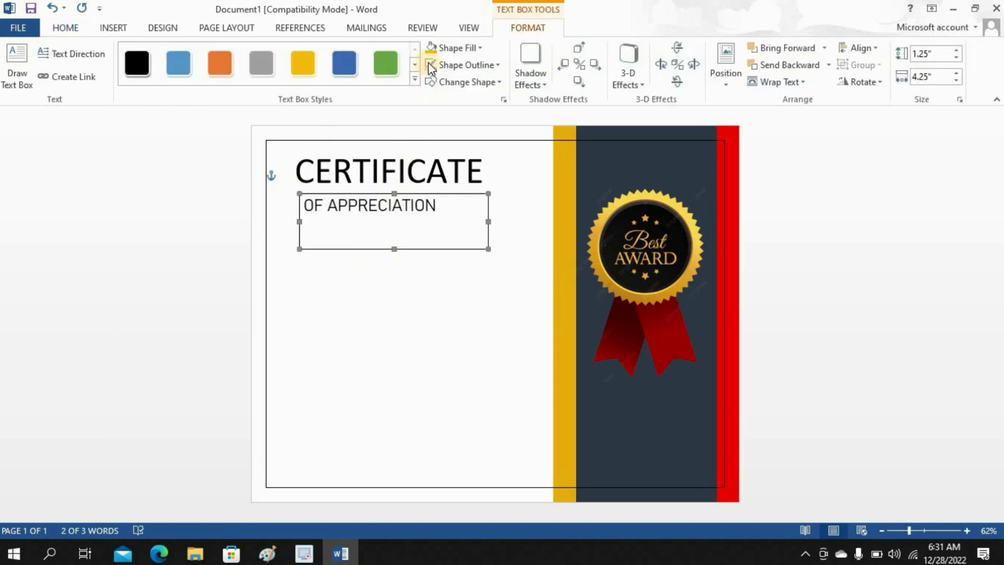
left_click(429, 61)
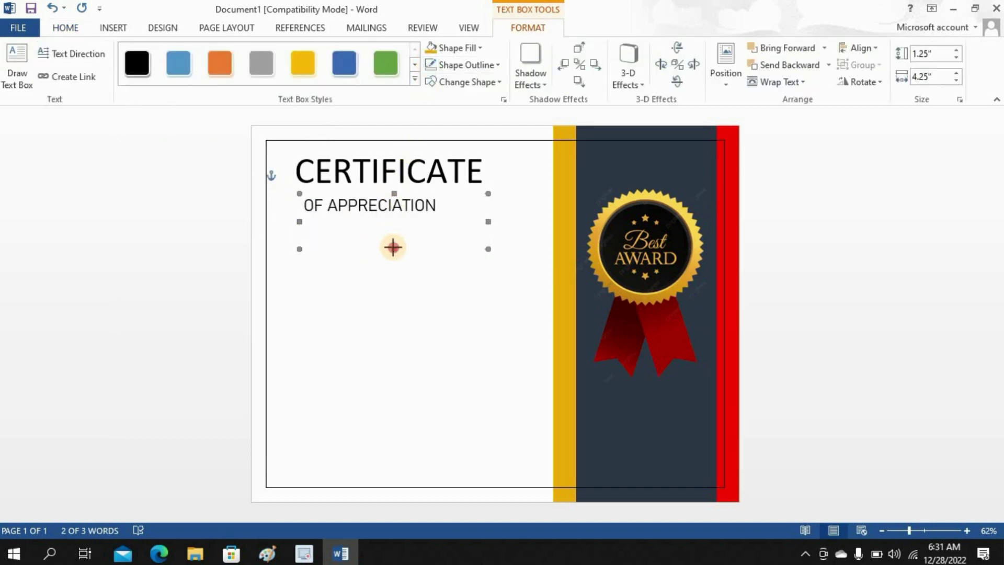
left_click_drag(393, 248, 379, 220)
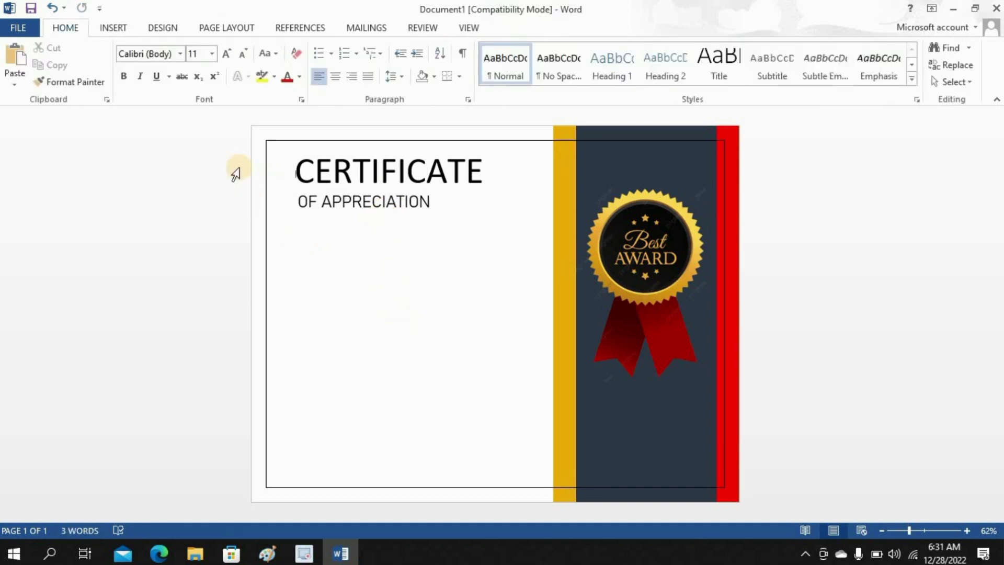
Draw a near-horizontal straight line about 4.25" long beneath the OF APPRECIATION text
left_click(113, 29)
left_click(198, 68)
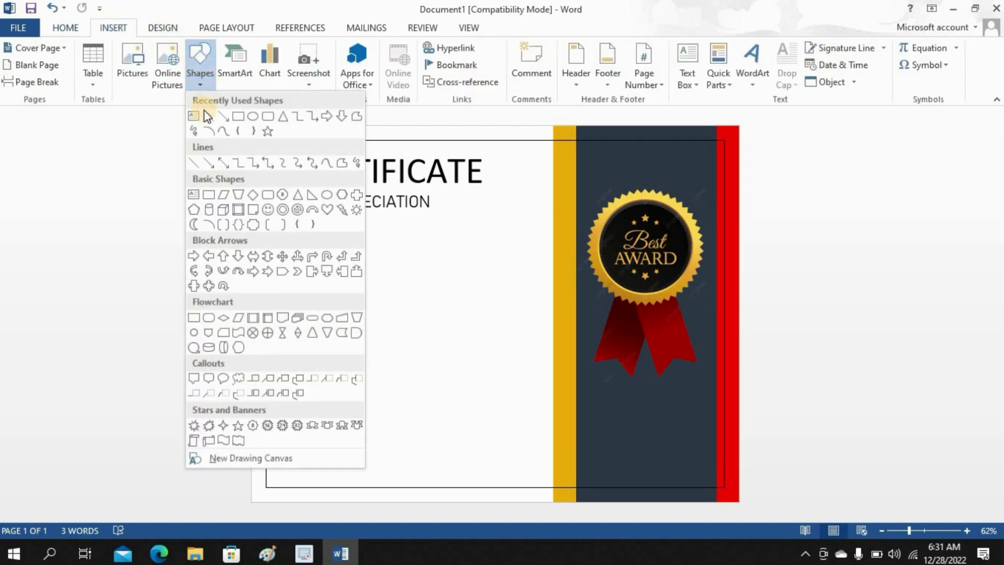
left_click(203, 115)
left_click_drag(298, 225, 487, 223)
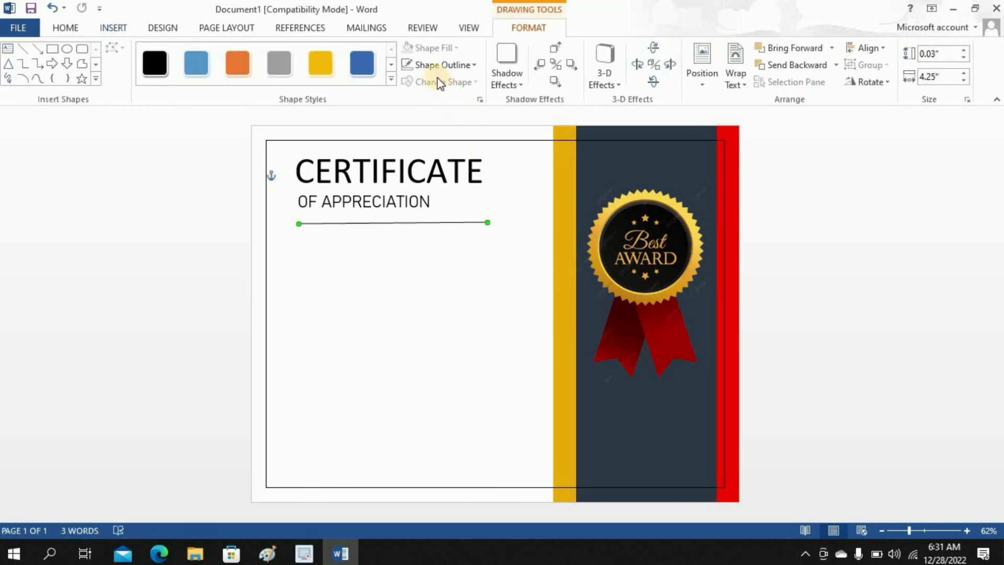
Try a 2¼ pt weight on the divider line beneath OF APPRECIATION
left_click(419, 64)
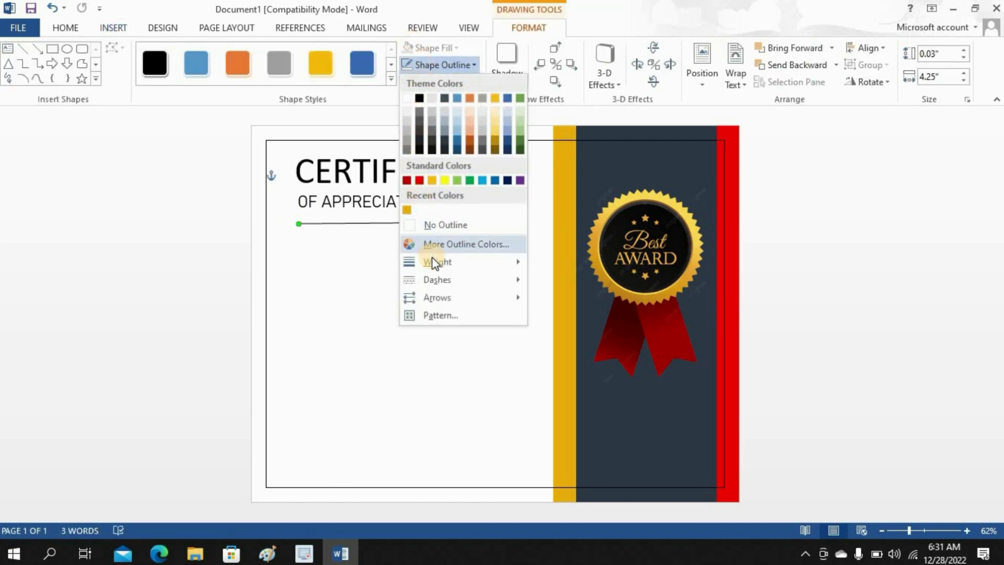
mouse_move(435, 263)
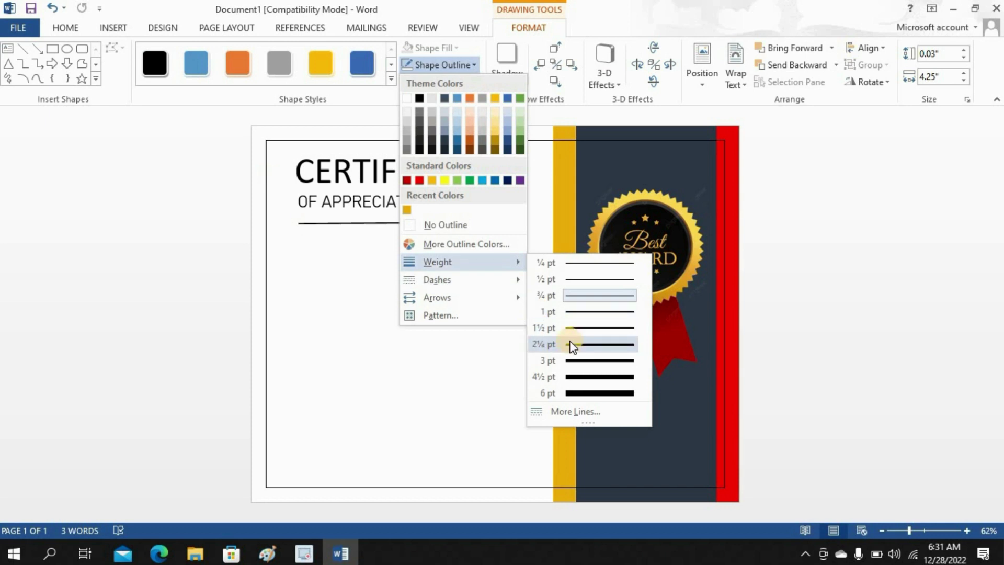
left_click(570, 341)
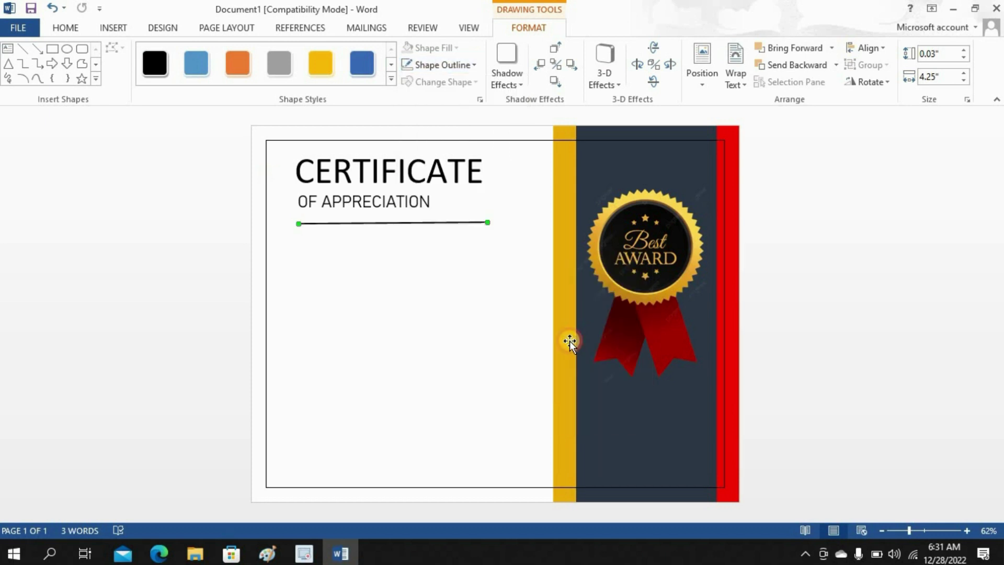
Set the divider line's weight to 1 pt
left_click(439, 69)
mouse_move(464, 262)
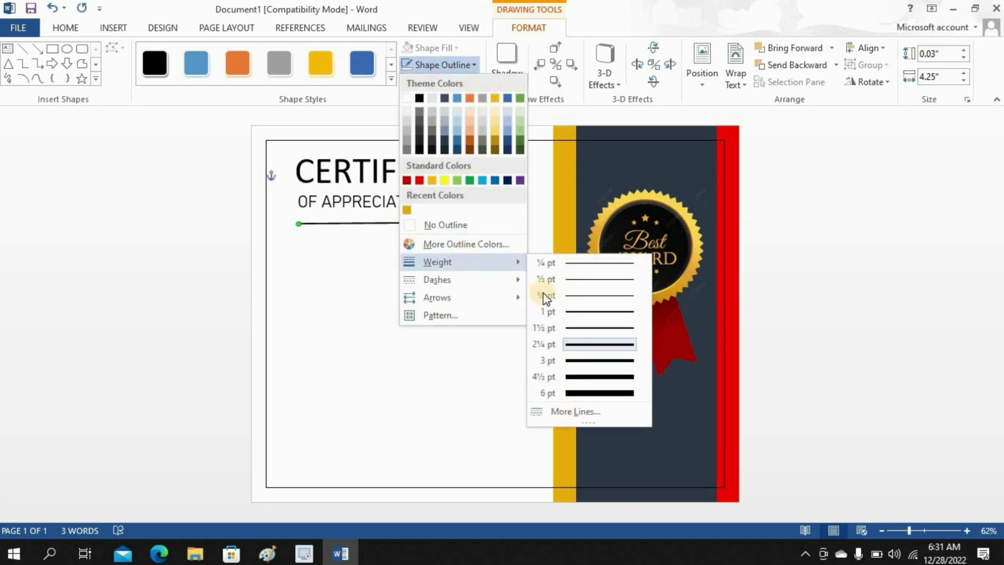
left_click(573, 314)
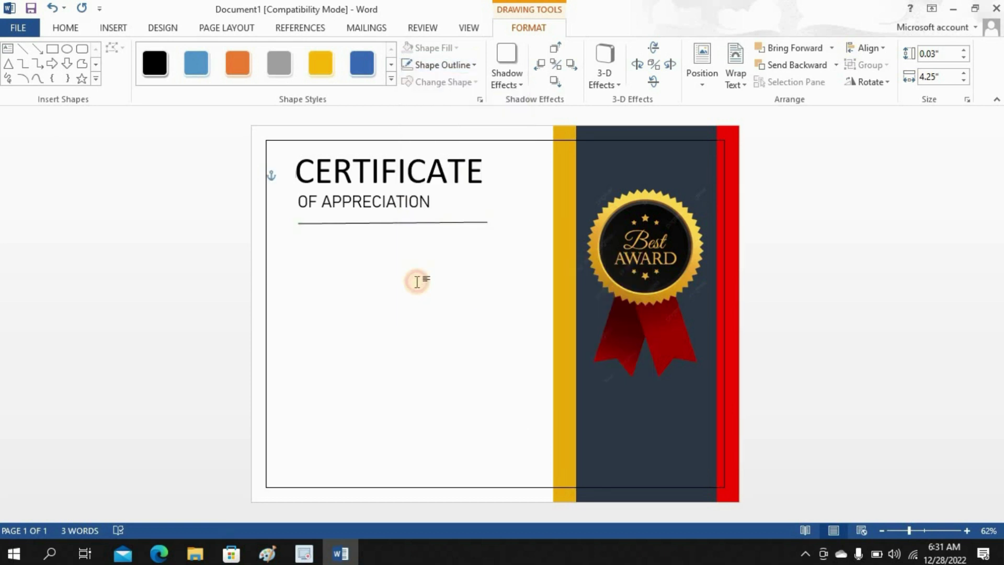
left_click(417, 282)
Move the divider line slightly up, closer beneath OF APPRECIATION, and readjust its right endpoint
left_click_drag(364, 226, 365, 221)
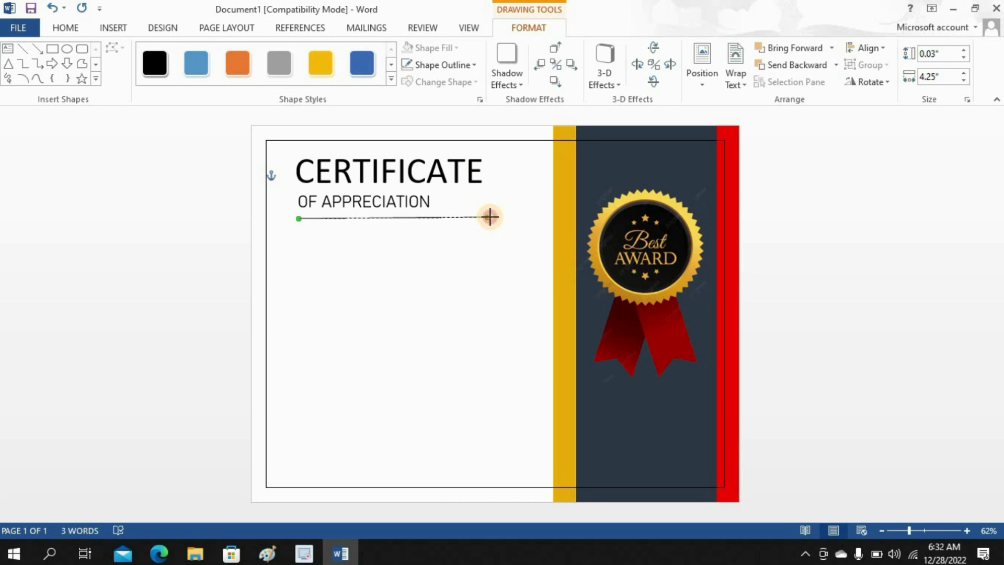
left_click_drag(490, 217, 490, 217)
left_click(444, 270)
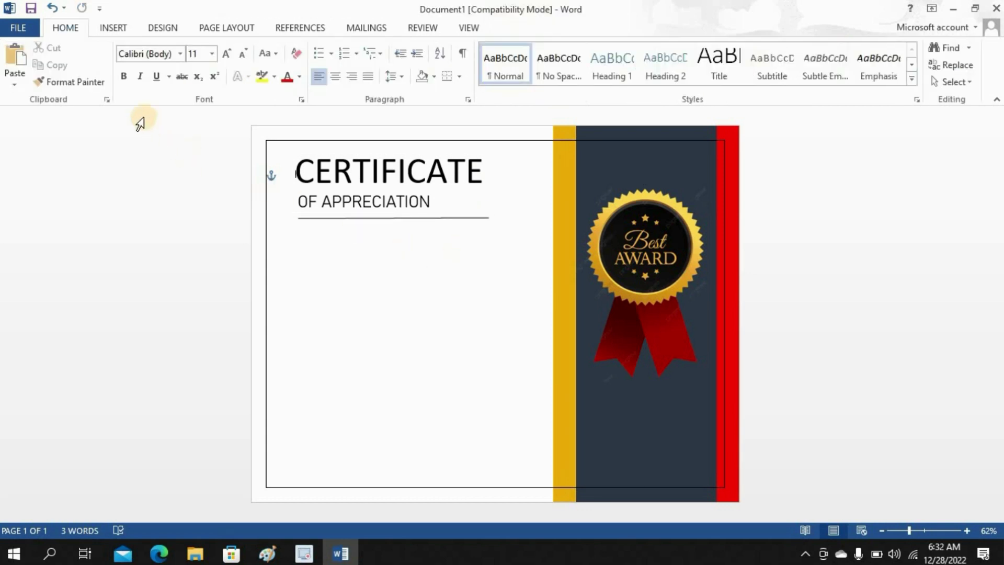
Draw a text box about 6.25" wide by 1.88" high below the divider line and enter "THIS CERTIFICATE IS PROUDLY PRESENTED TO"
left_click(112, 29)
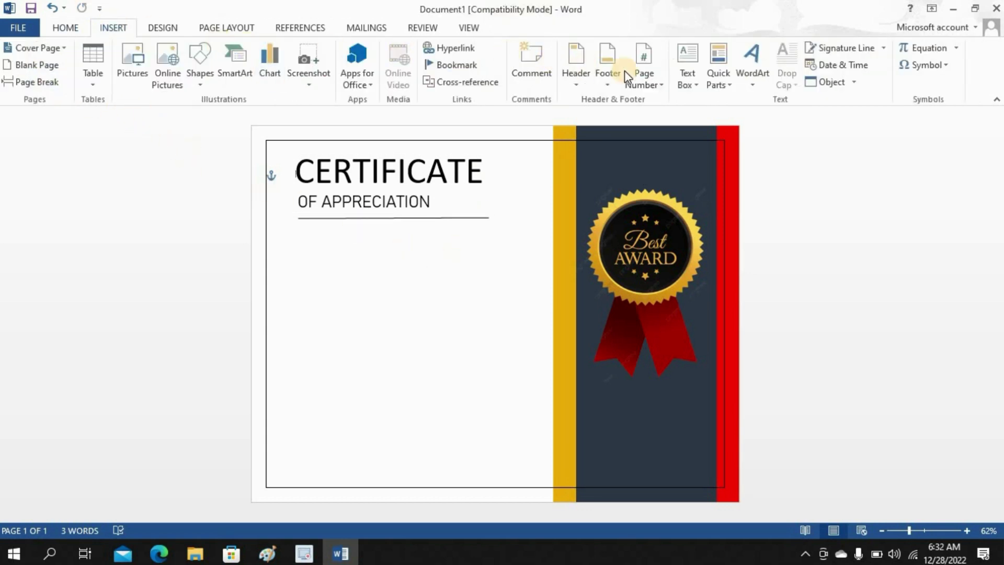
left_click(683, 74)
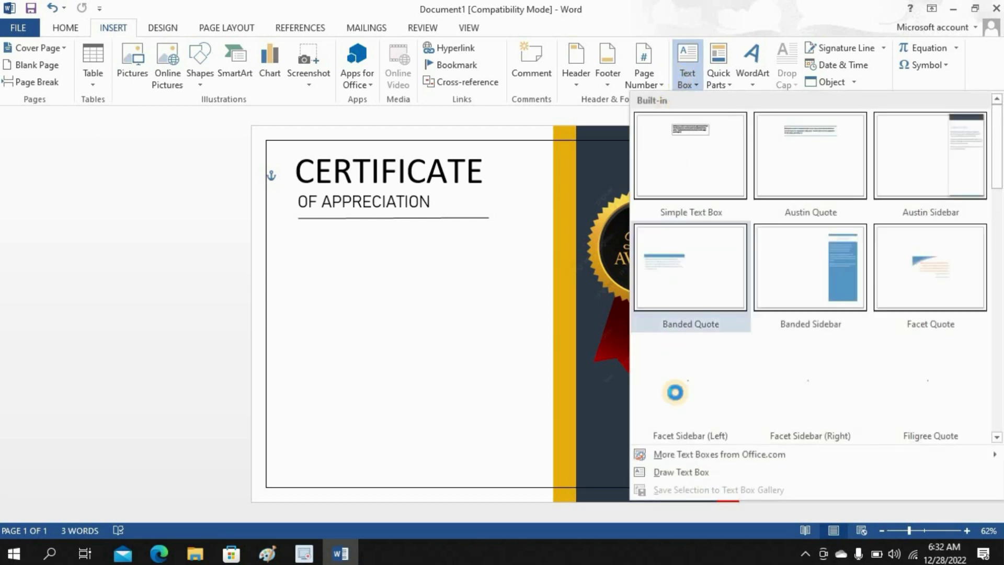
left_click(675, 472)
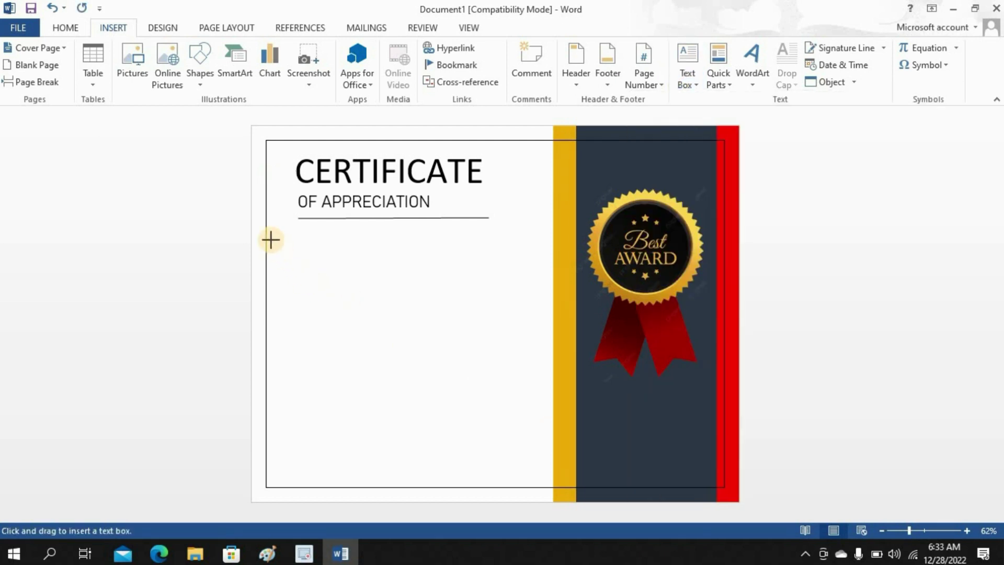
left_click_drag(267, 238, 550, 322)
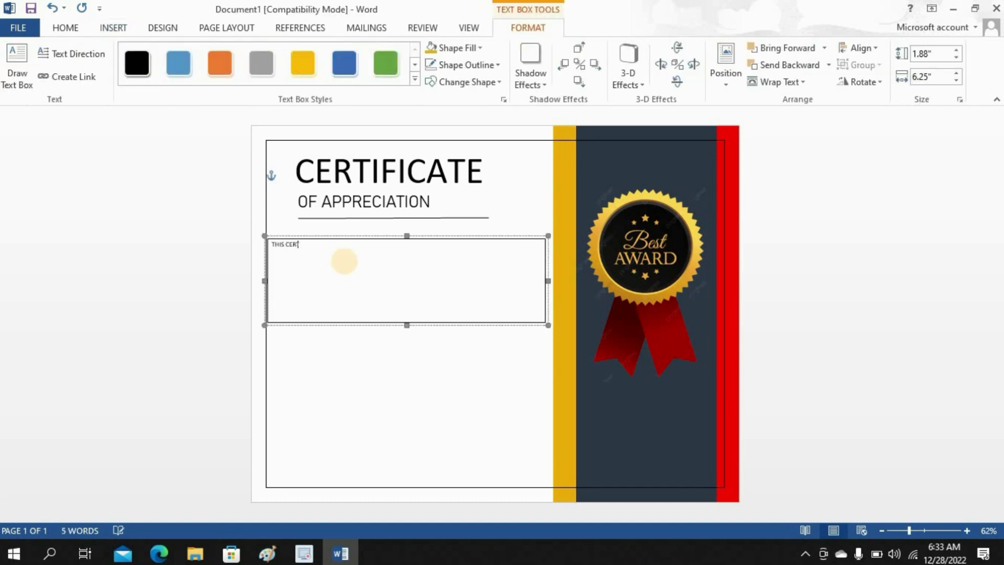
type("THIS CERTIFICATE ")
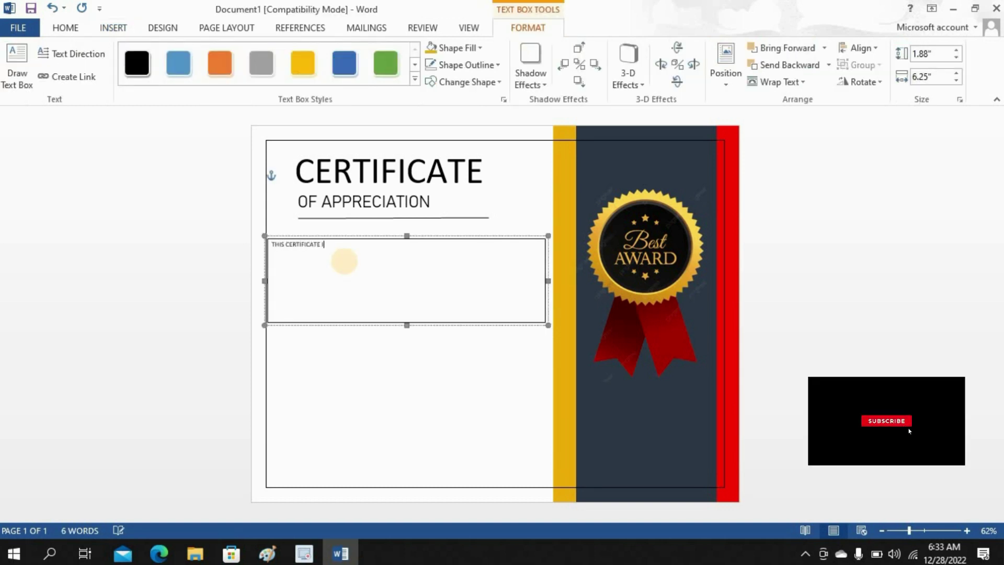
type("IS PROUDLY PRESENTED TO")
Format the THIS CERTIFICATE IS PROUDLY PRESENTED TO text in bold Bahnschrift at size 22
left_click_drag(399, 245, 272, 250)
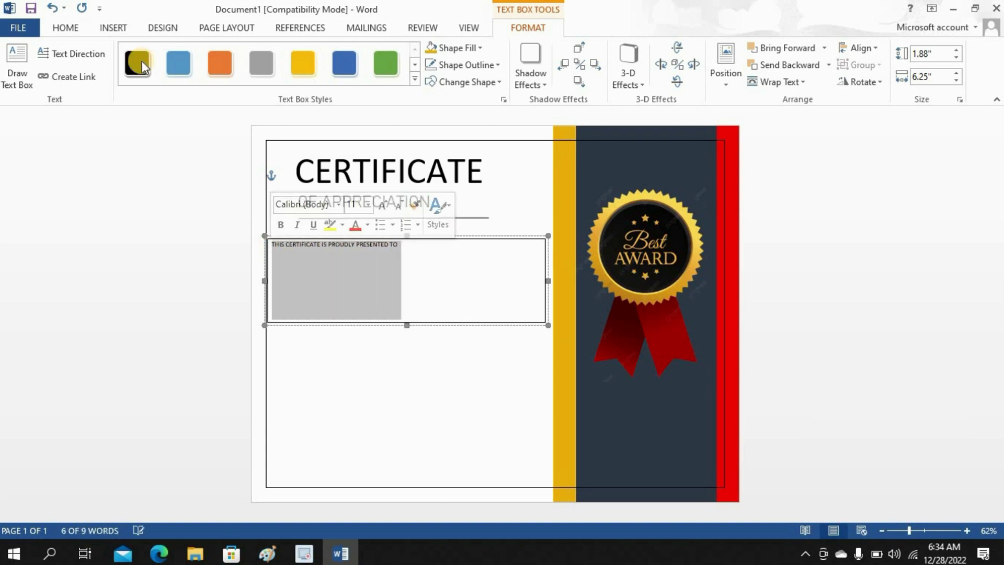
left_click(66, 28)
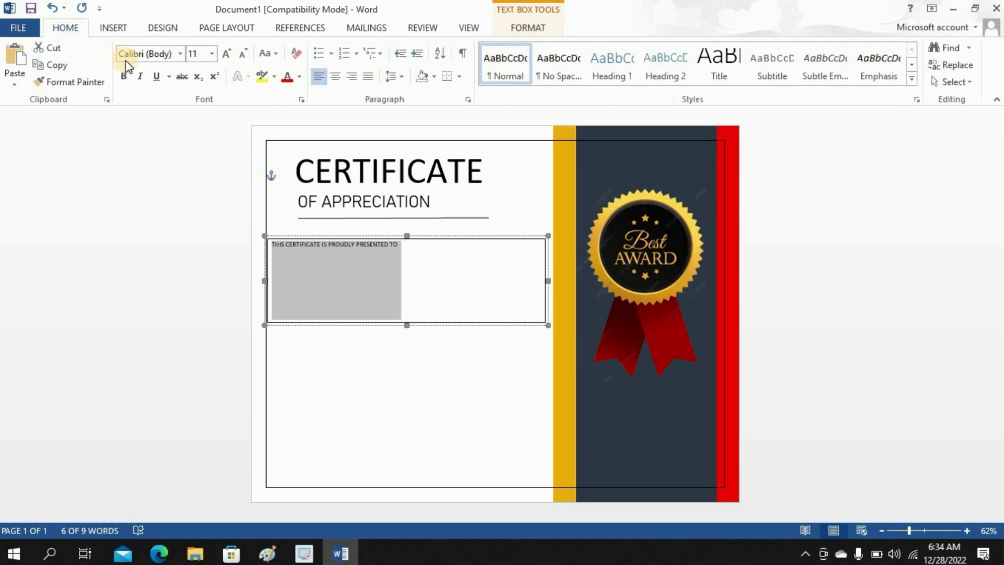
left_click(181, 54)
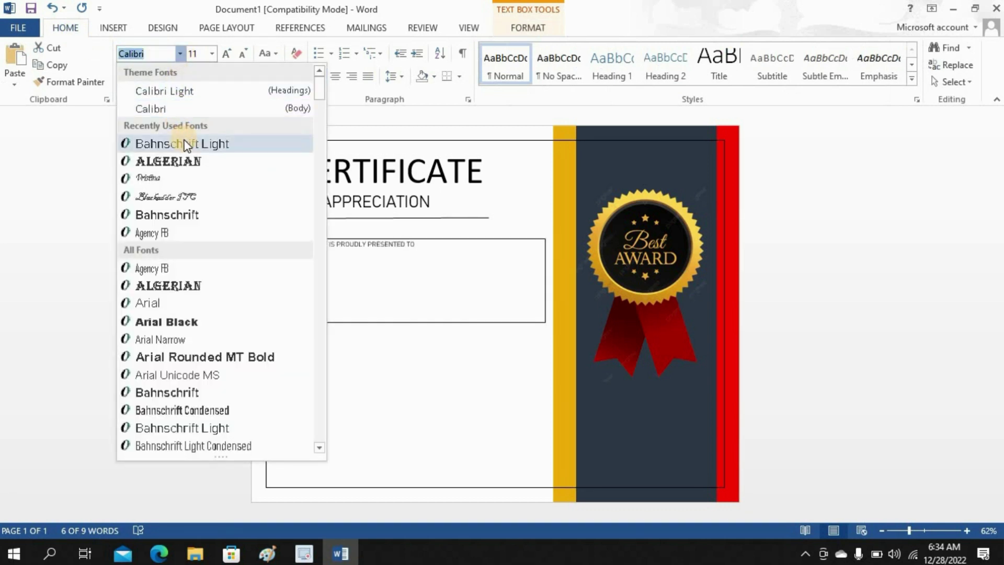
left_click(184, 216)
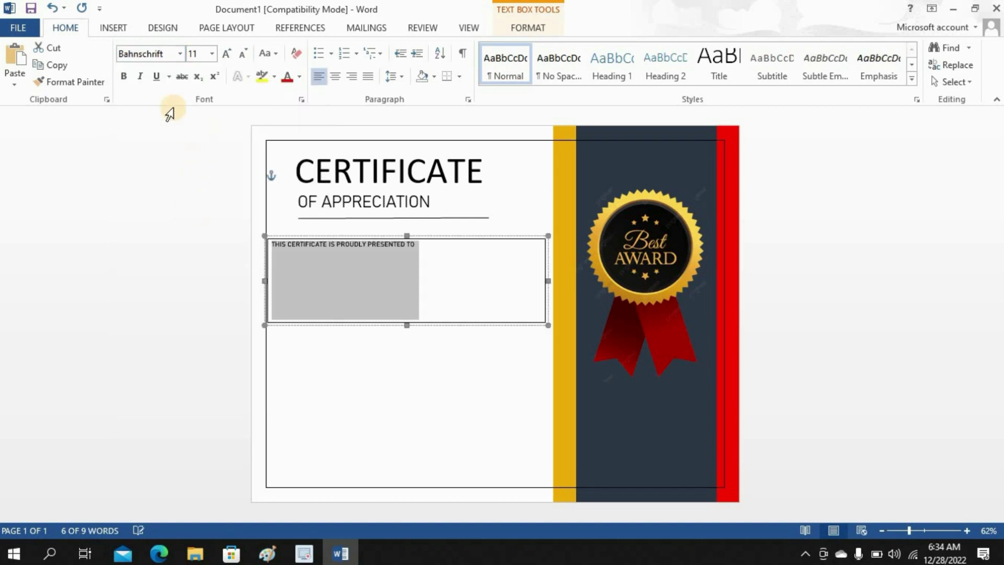
left_click(130, 78)
left_click(212, 54)
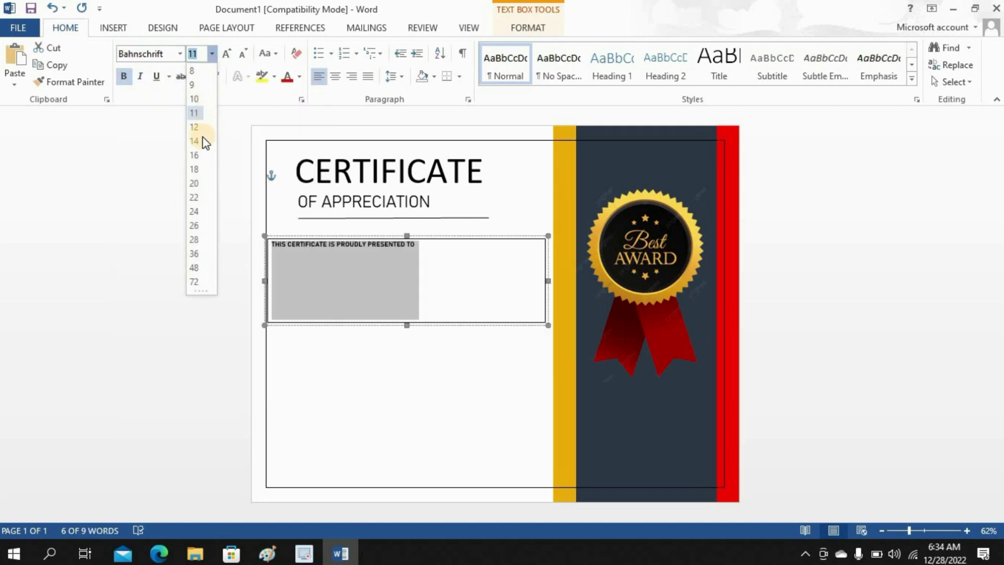
left_click(194, 201)
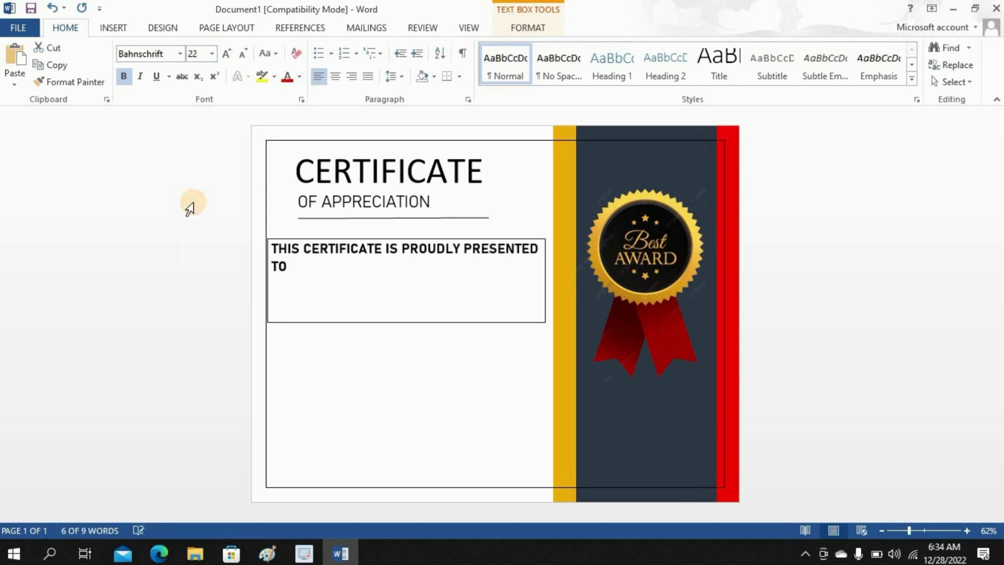
Remove the presentation text box's outline and resize it to about 0.98" high by 6.43" wide
double_click(420, 323)
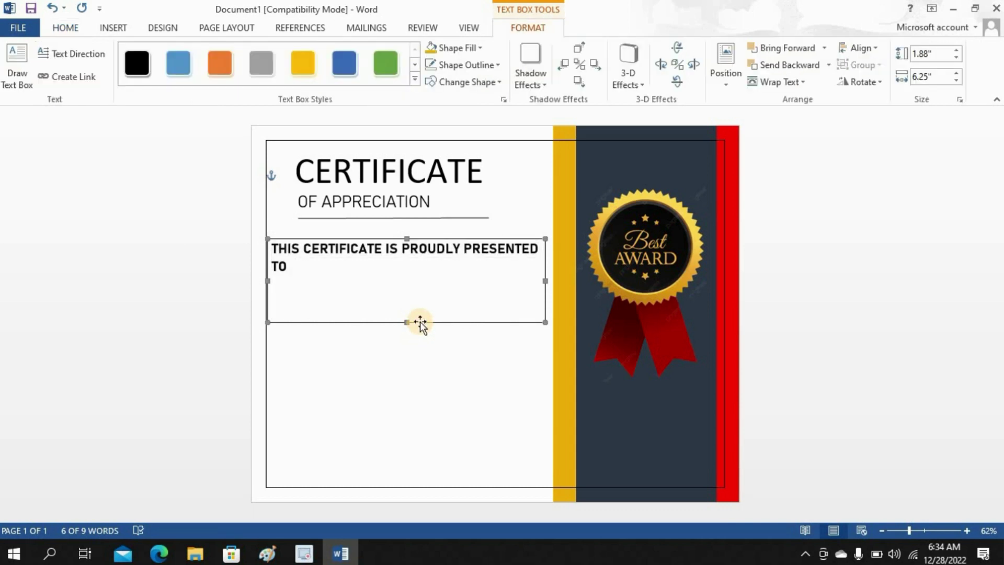
left_click(430, 64)
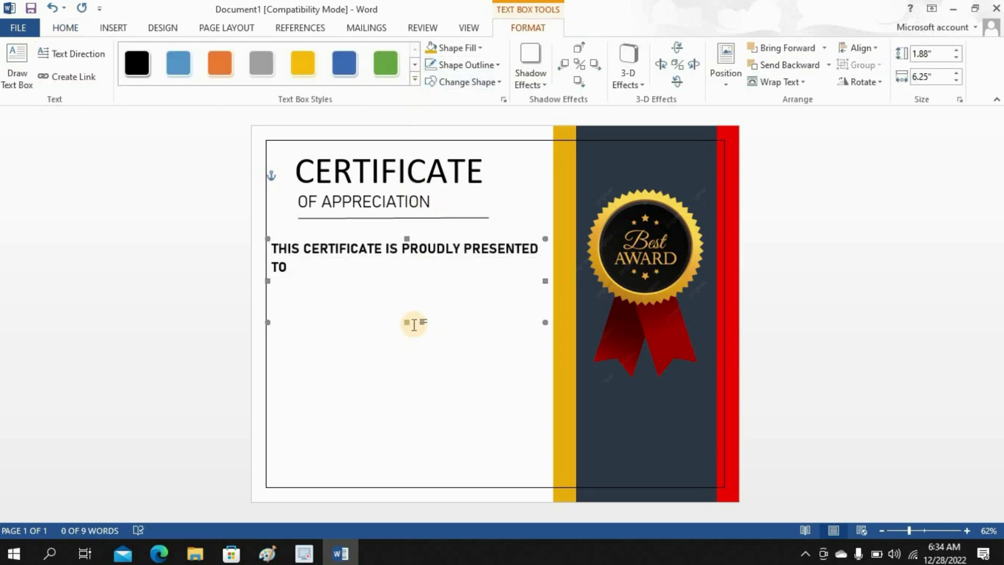
left_click_drag(408, 321, 406, 282)
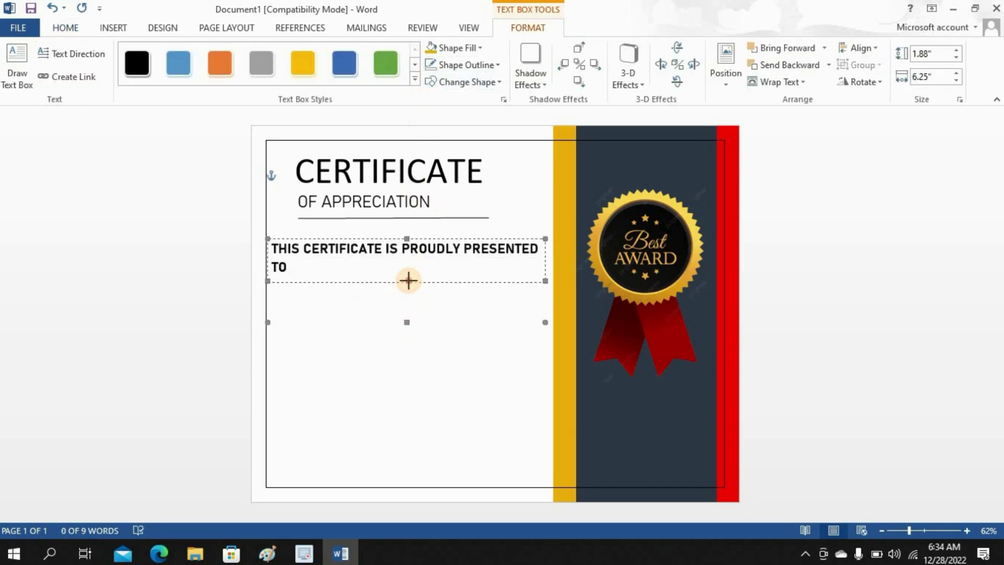
left_click_drag(547, 261, 554, 262)
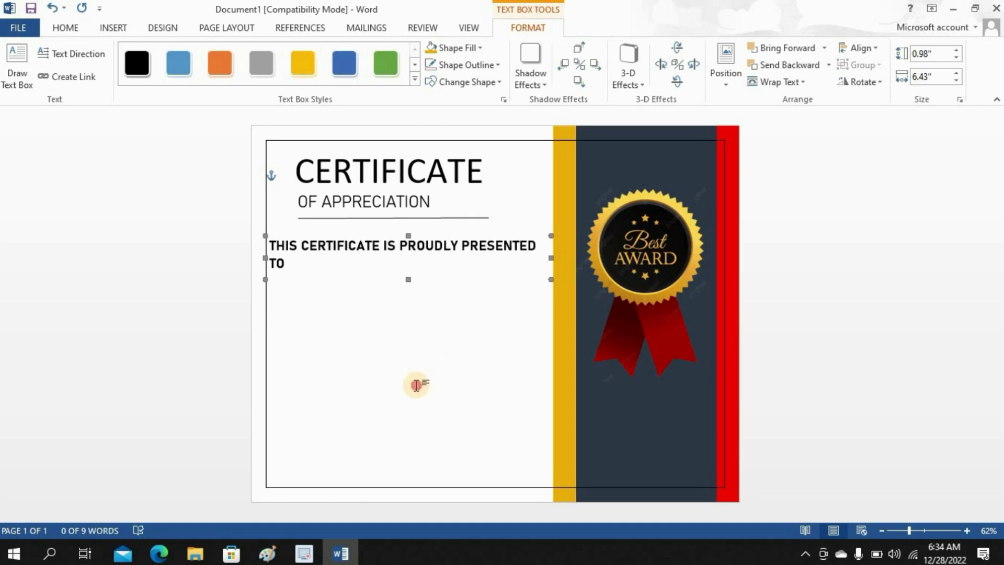
left_click(388, 346)
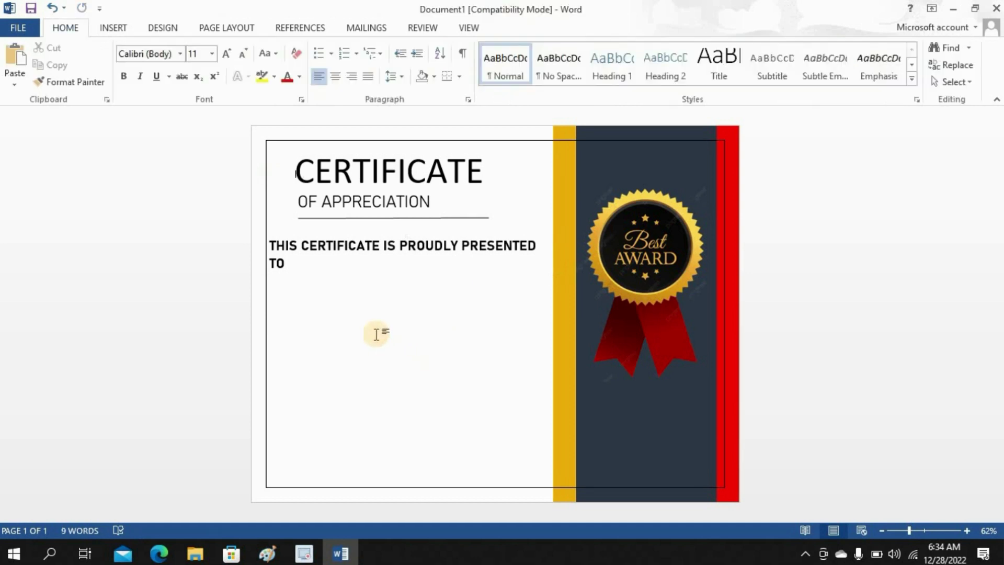
Draw a text box about 6.03" wide by 2.43" high below the presentation text and enter "Name Surename"
left_click(113, 27)
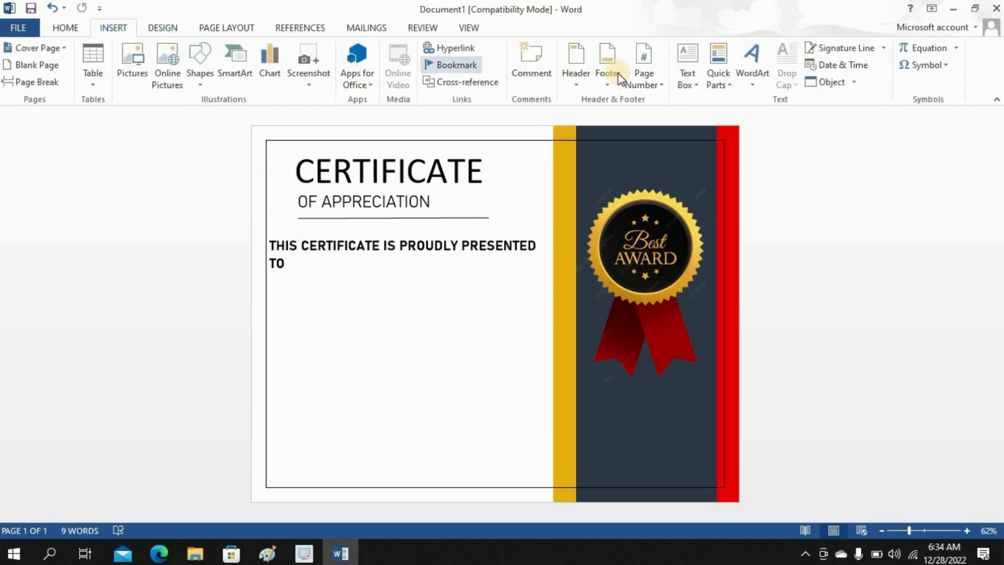
left_click(699, 88)
left_click(667, 473)
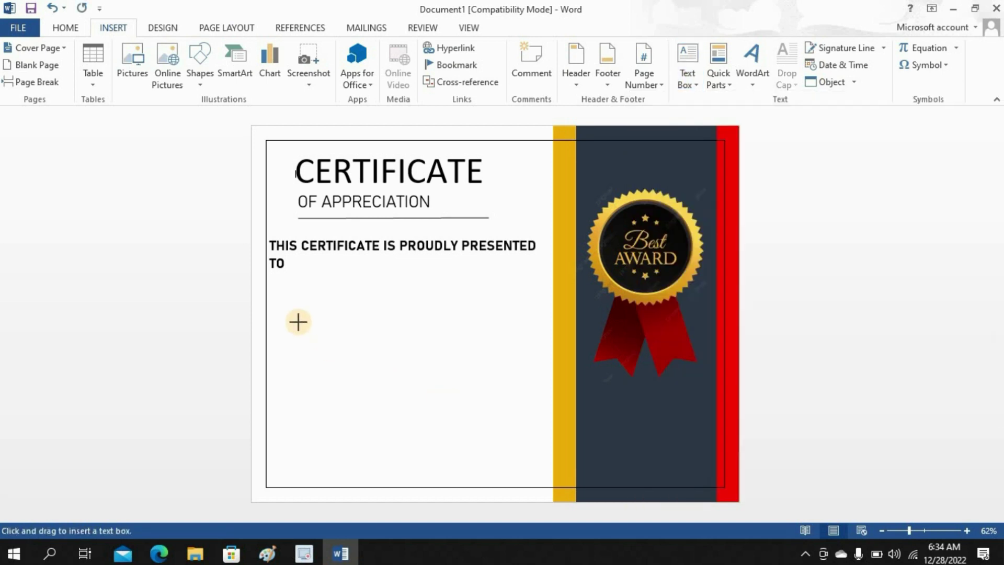
mouse_move(272, 272)
left_mouse_down()
mouse_move(336, 323)
mouse_move(539, 381)
left_mouse_up()
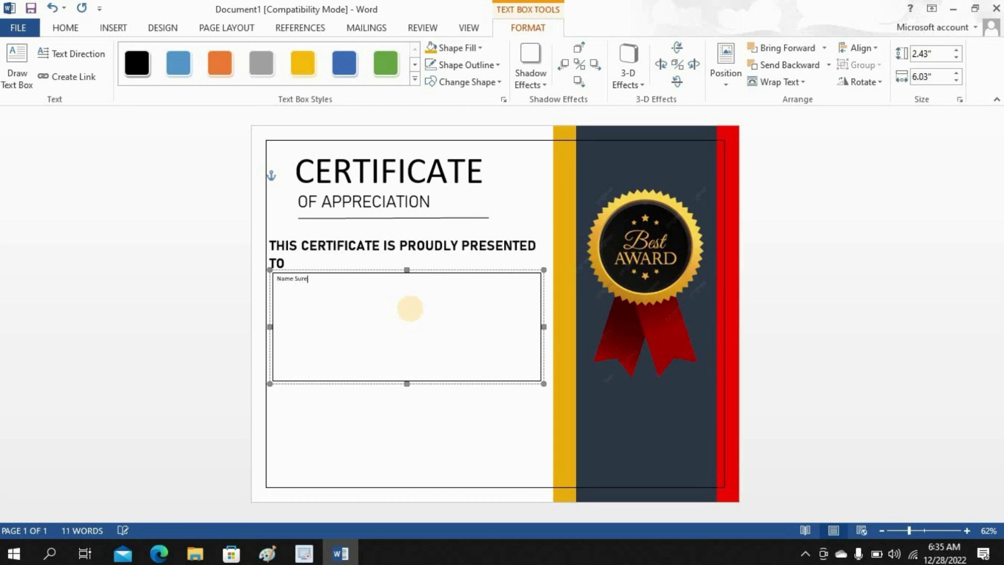
Format the Name Surename text in bold Blackadder ITC at size 48
left_click(269, 276)
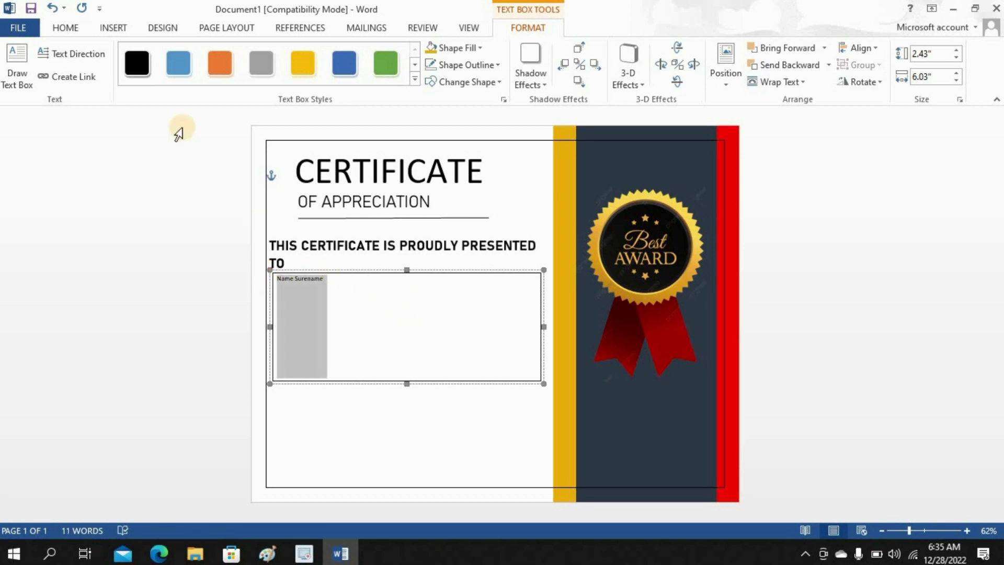
left_click(79, 31)
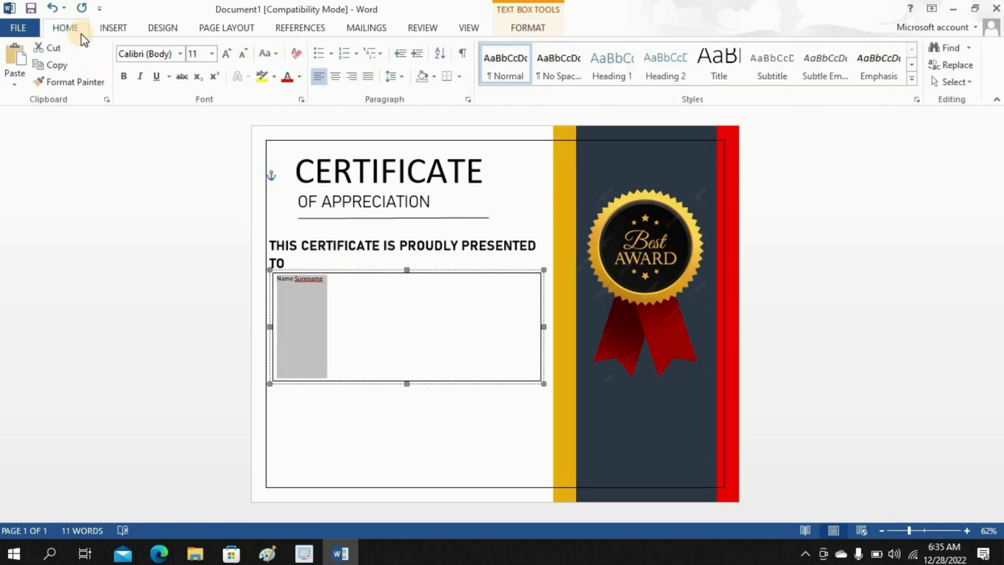
left_click(124, 76)
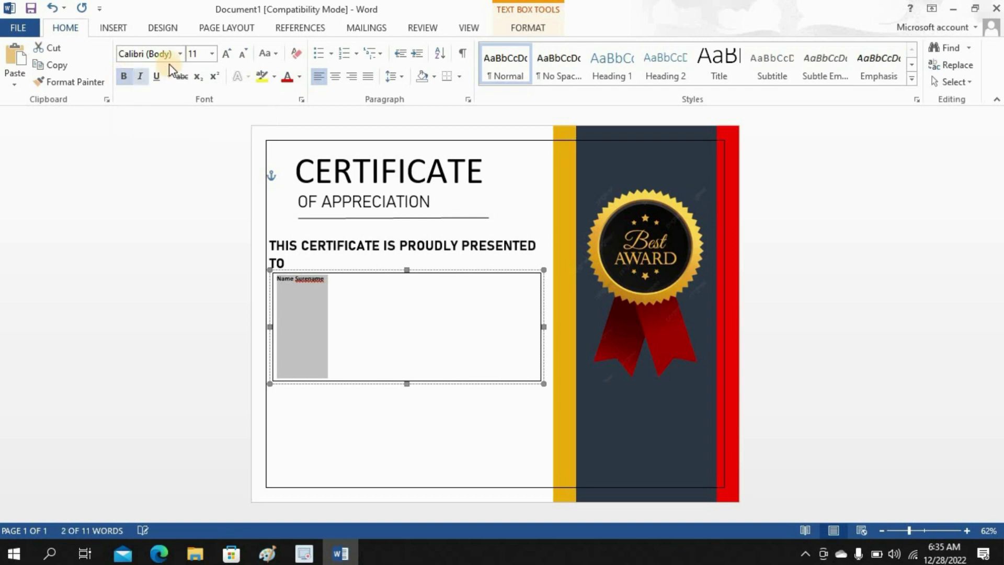
left_click(211, 54)
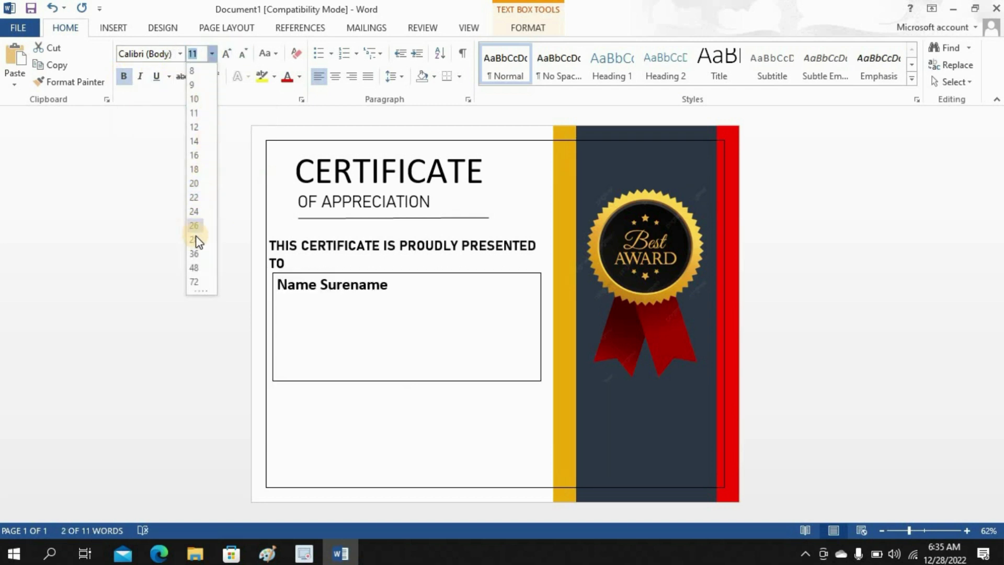
left_click(195, 268)
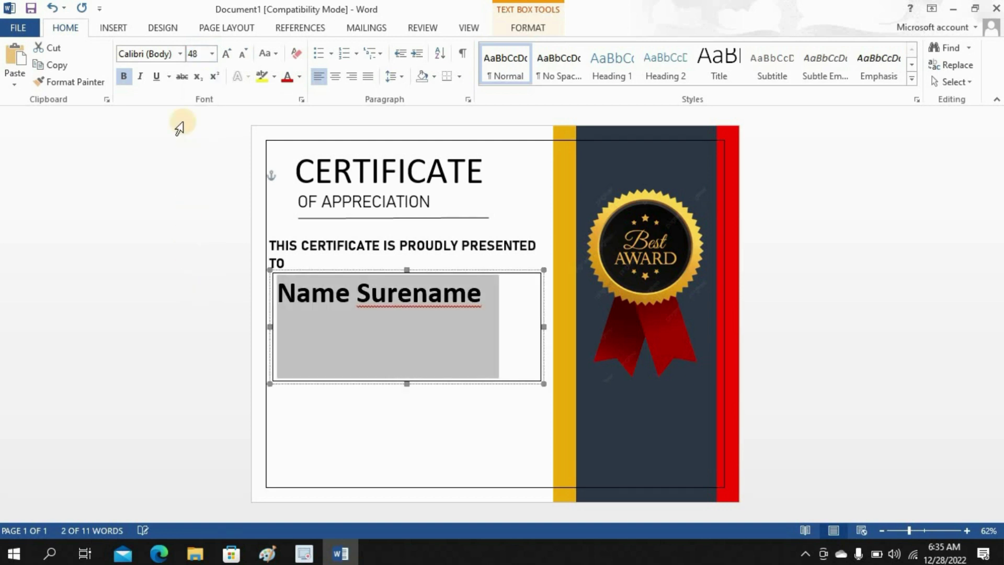
left_click(179, 54)
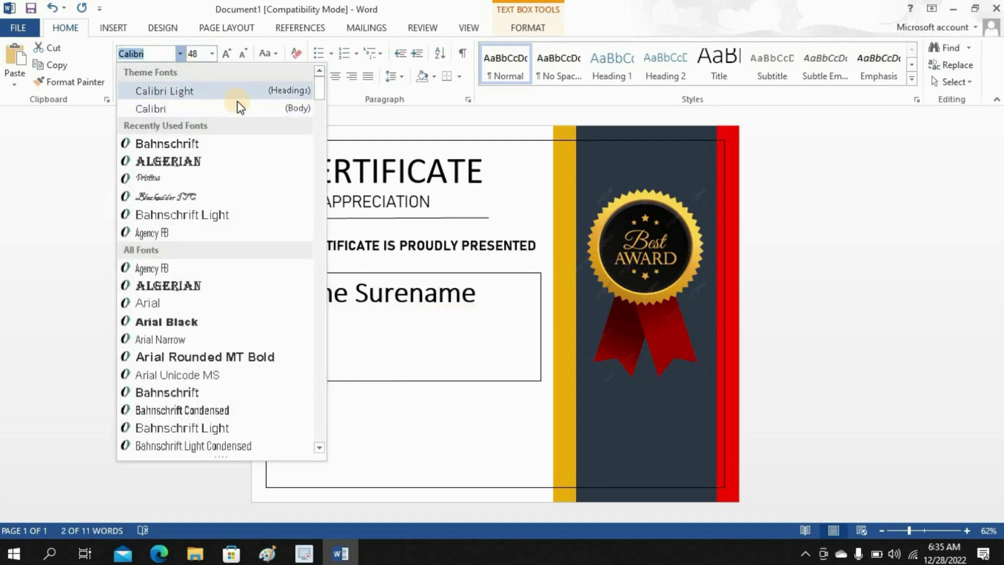
left_click(172, 196)
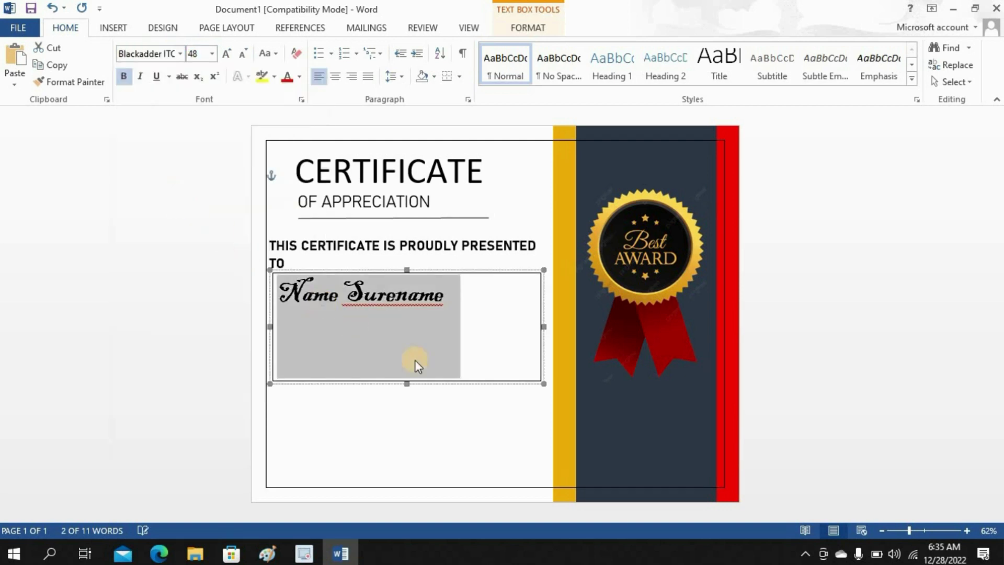
Remove the Name Surename text box's outline, shorten the box to about 1.15" high, and select its text
double_click(478, 381)
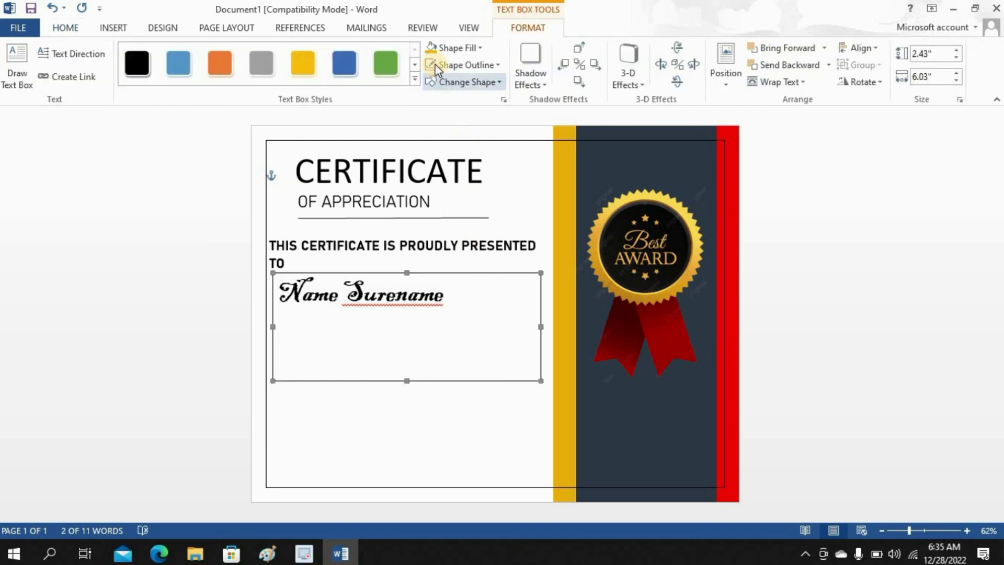
left_click_drag(407, 381, 413, 324)
left_click_drag(499, 310, 268, 283)
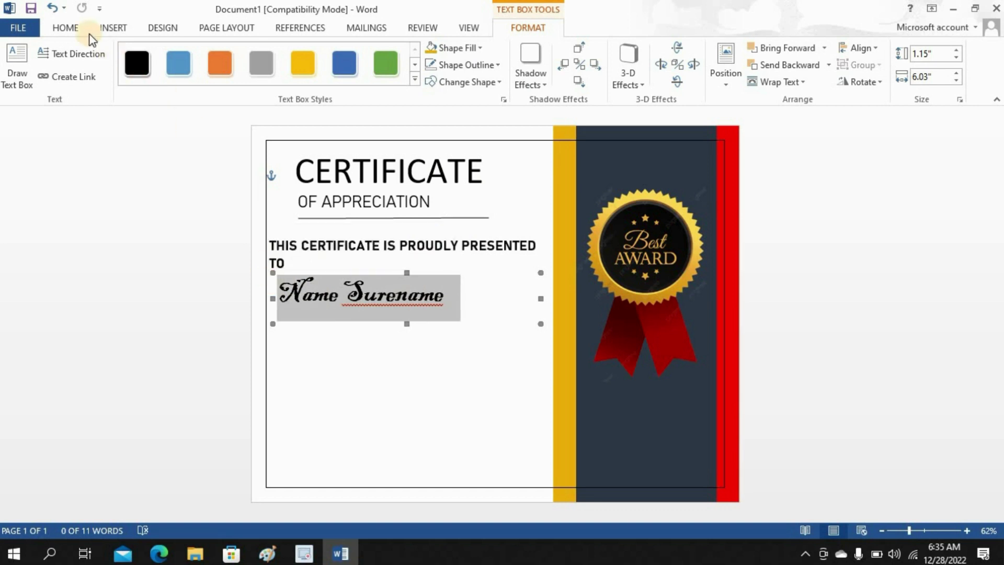
Set the Name Surename text to font size 65
left_click(70, 28)
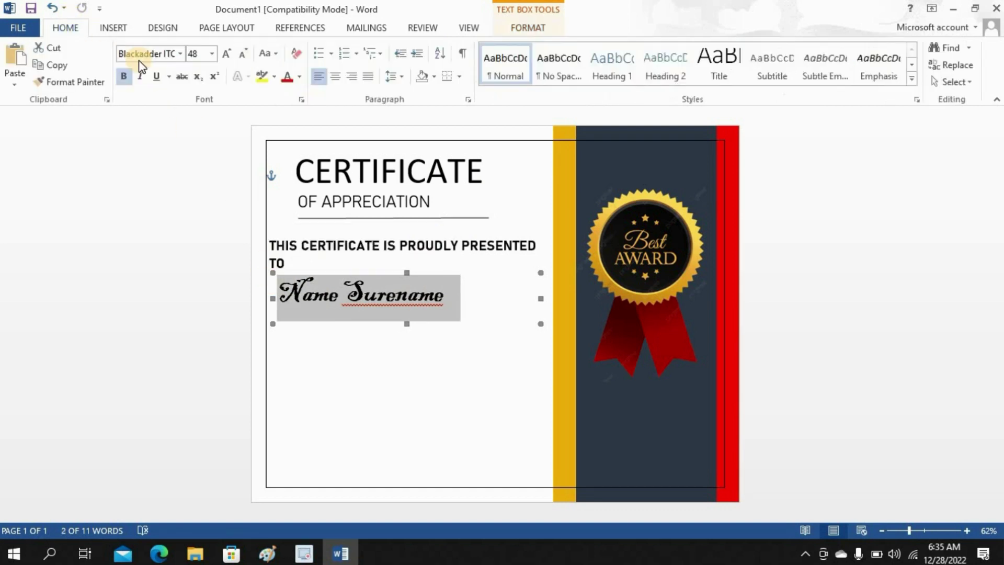
left_click(212, 55)
left_click(207, 55)
left_click(371, 389)
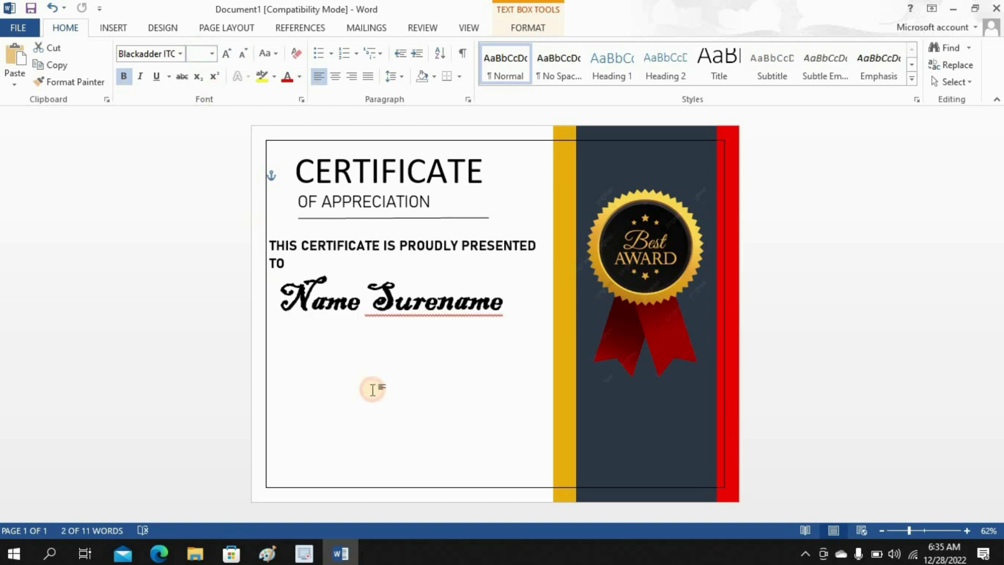
Nudge the Name Surename text box slightly to the right
left_click(422, 322)
left_click(422, 325)
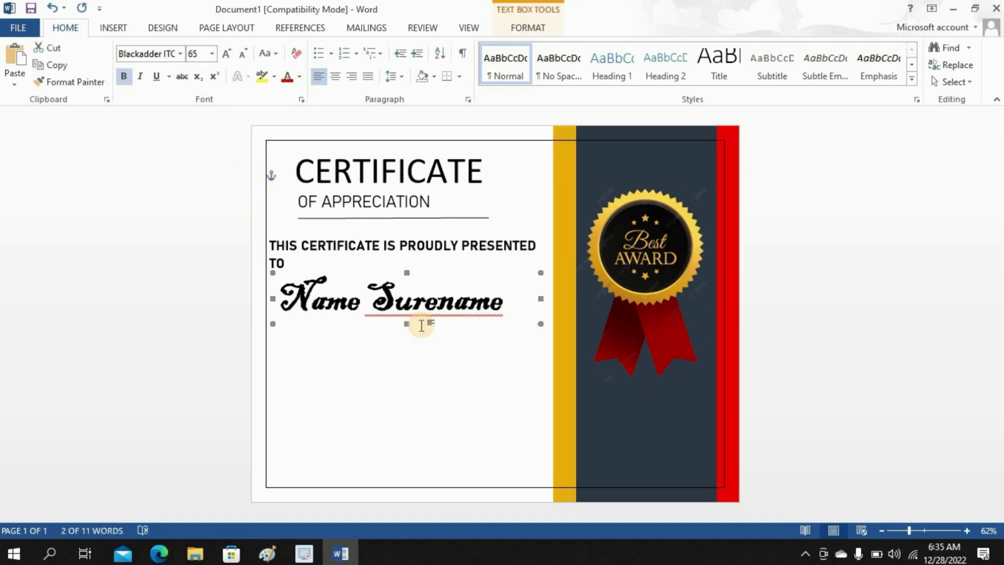
key("Right")
key("Right")
left_click(419, 377)
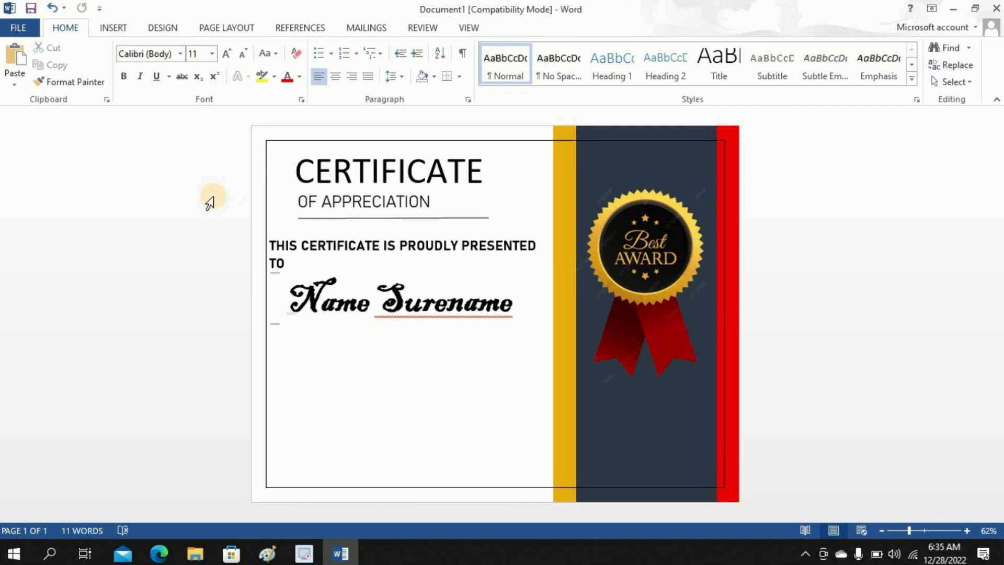
Draw a text box about 6.35" wide by 1.83" high below the name and enter "For his achievement and participation in Creative Technology Summit held on 1 January 2023 by Giggling Platypus Co."
left_click(113, 28)
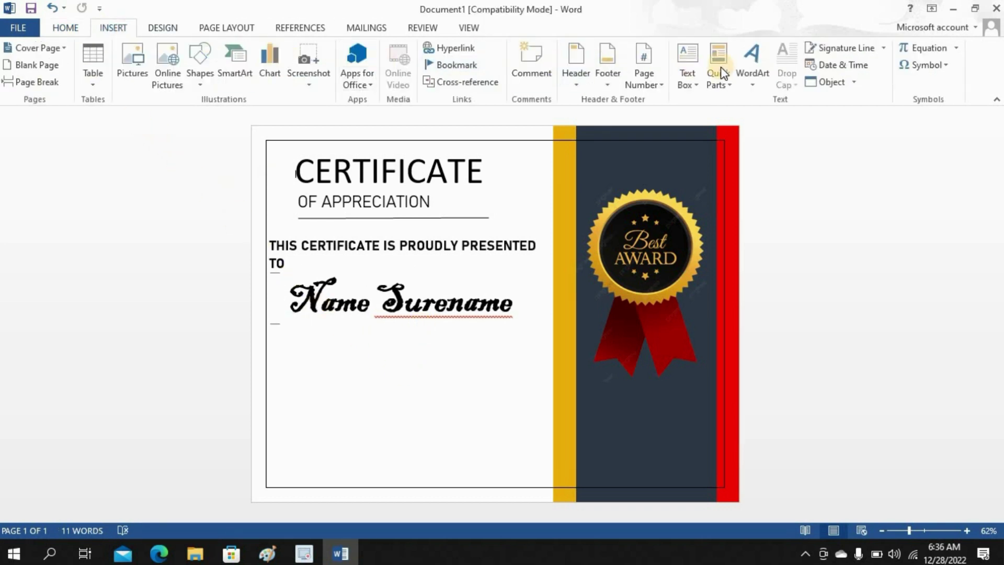
left_click(689, 77)
left_click(677, 471)
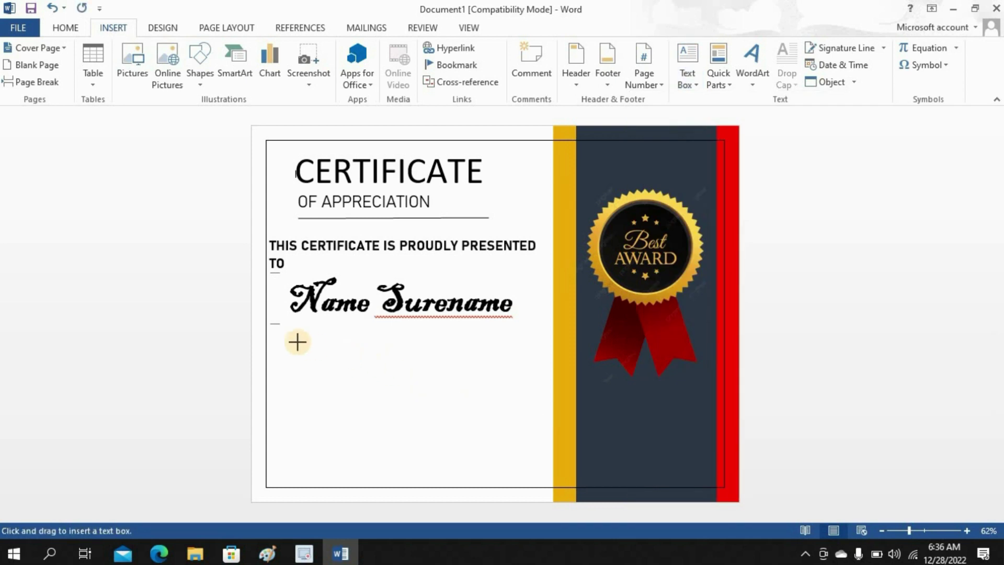
mouse_move(271, 326)
left_mouse_down()
mouse_move(374, 401)
mouse_move(457, 424)
mouse_move(552, 407)
left_mouse_up()
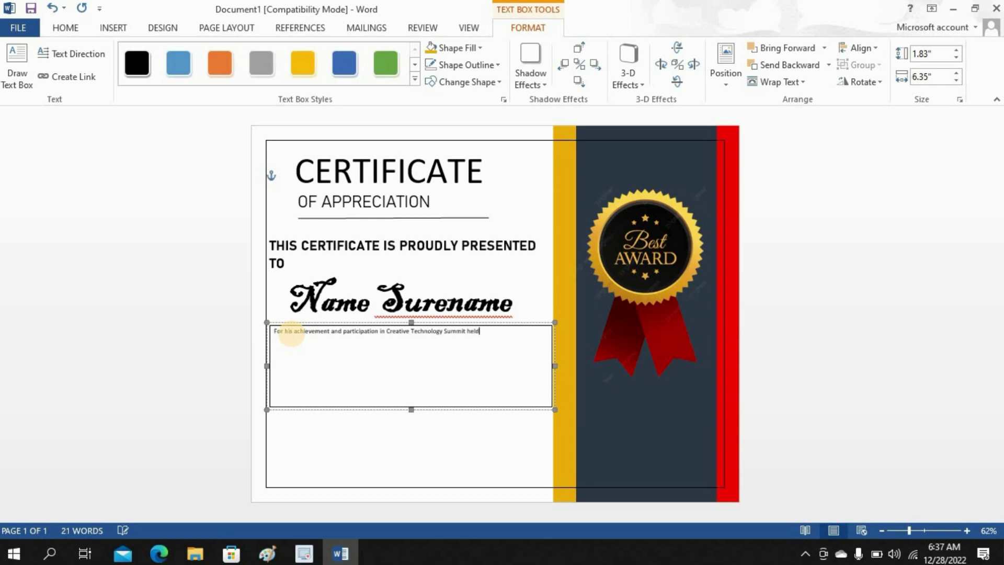
type("anuary 2023 by Giggling Platypus Co.")
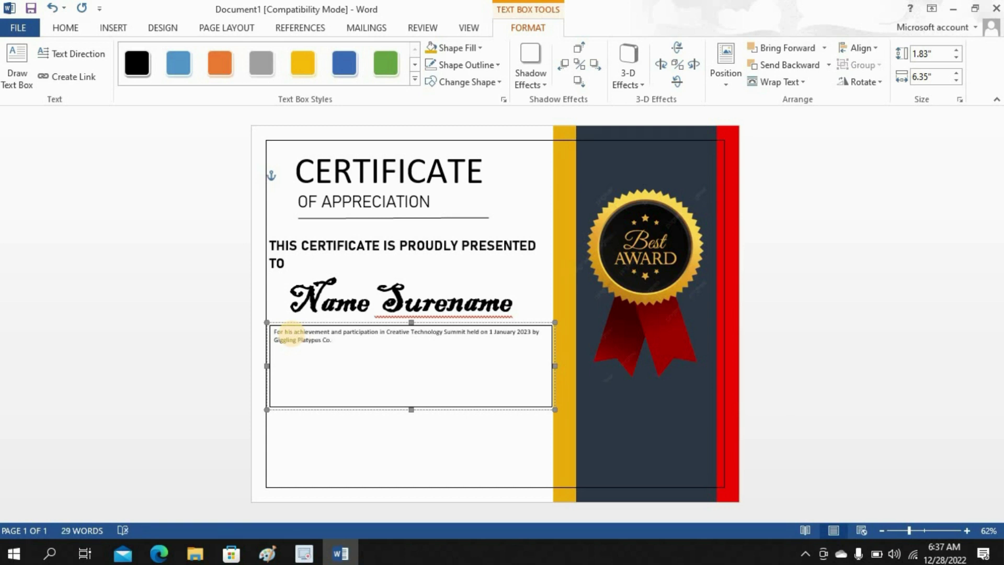
Format the achievement text in bold Bahnschrift at size 18
key("ctrl+a")
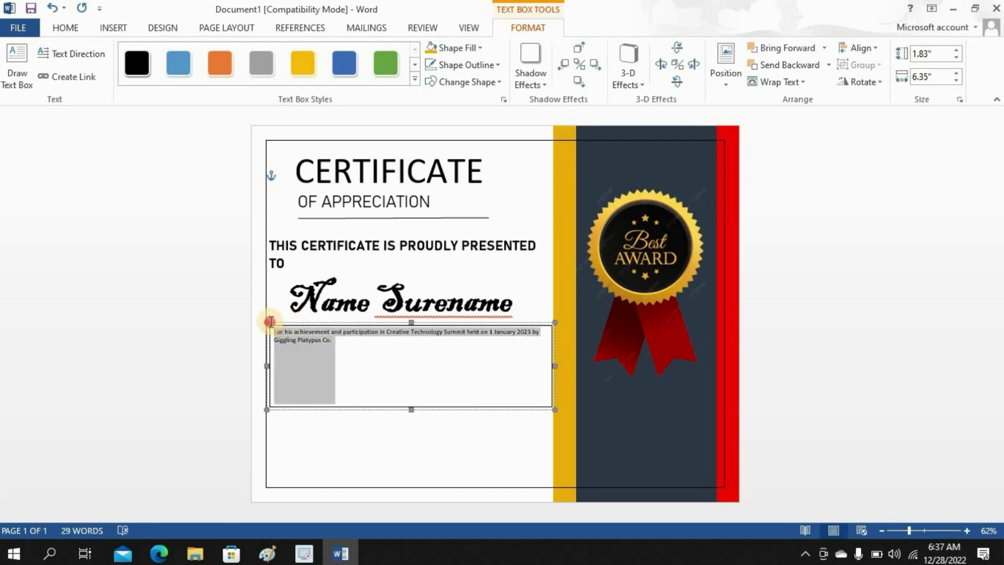
left_click(68, 27)
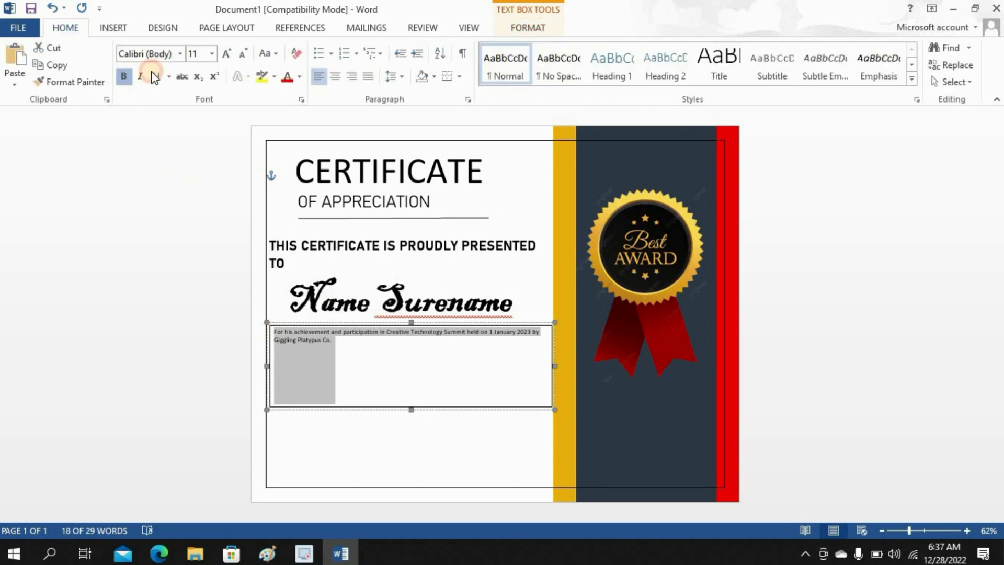
left_click(212, 53)
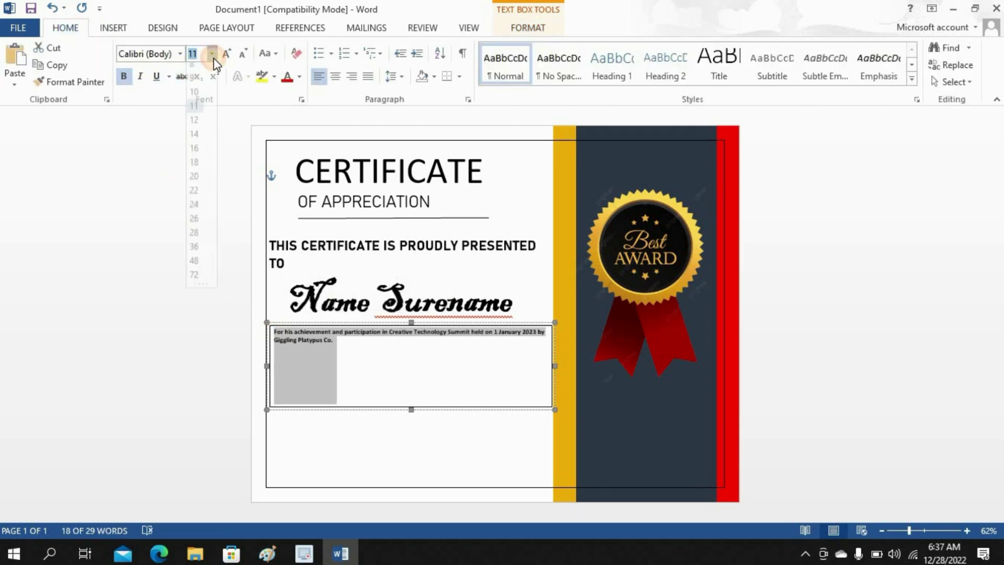
left_click(195, 170)
left_click(179, 53)
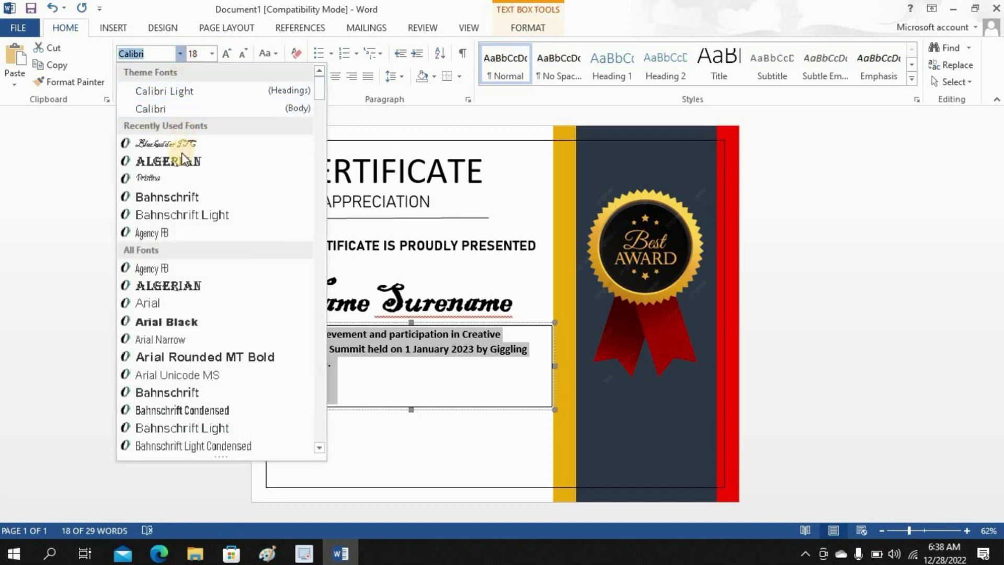
left_click(173, 197)
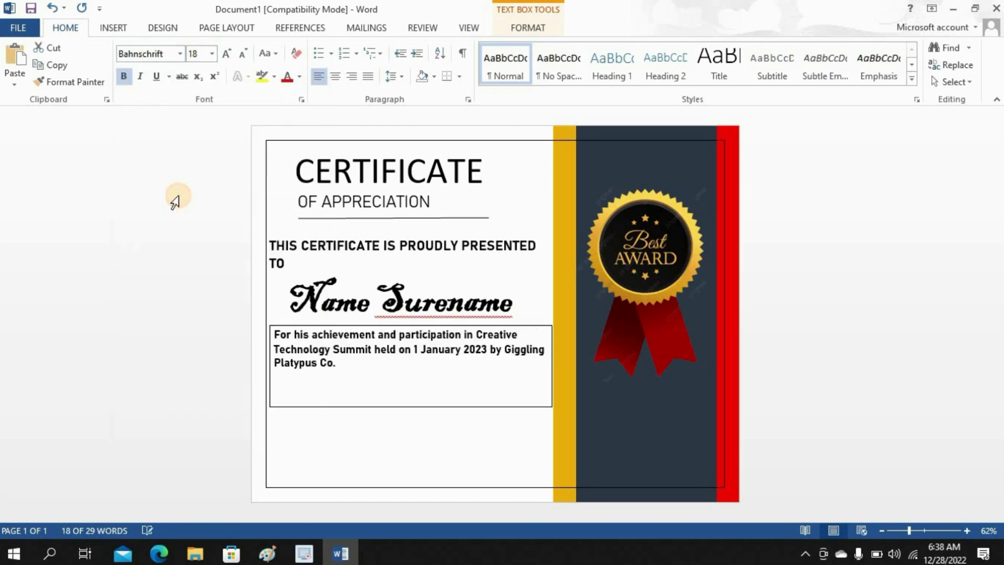
Remove the achievement text box's outline, shorten it to about 1.28" high, and shift it slightly down and left
double_click(369, 408)
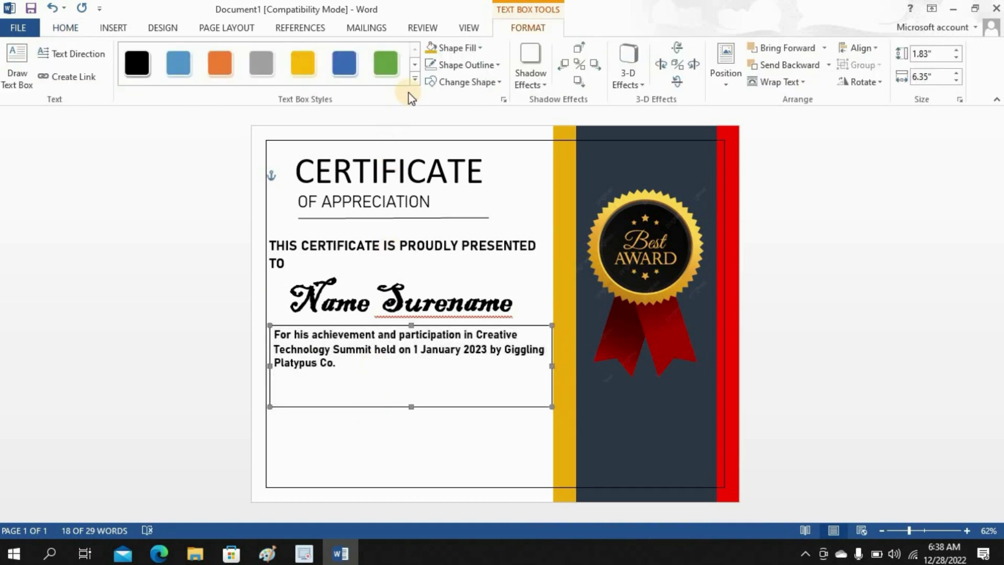
left_click_drag(412, 407, 413, 384)
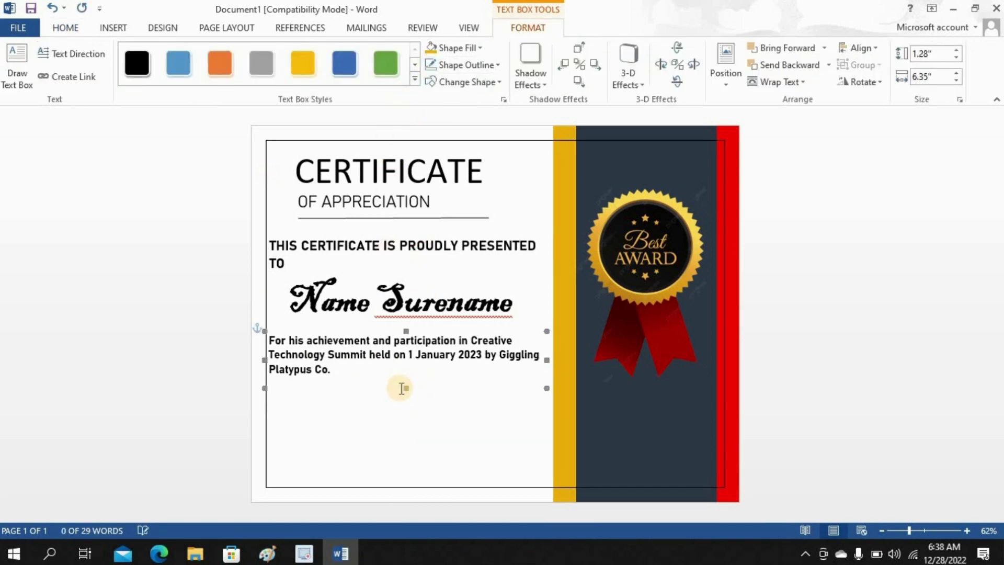
left_click(384, 428)
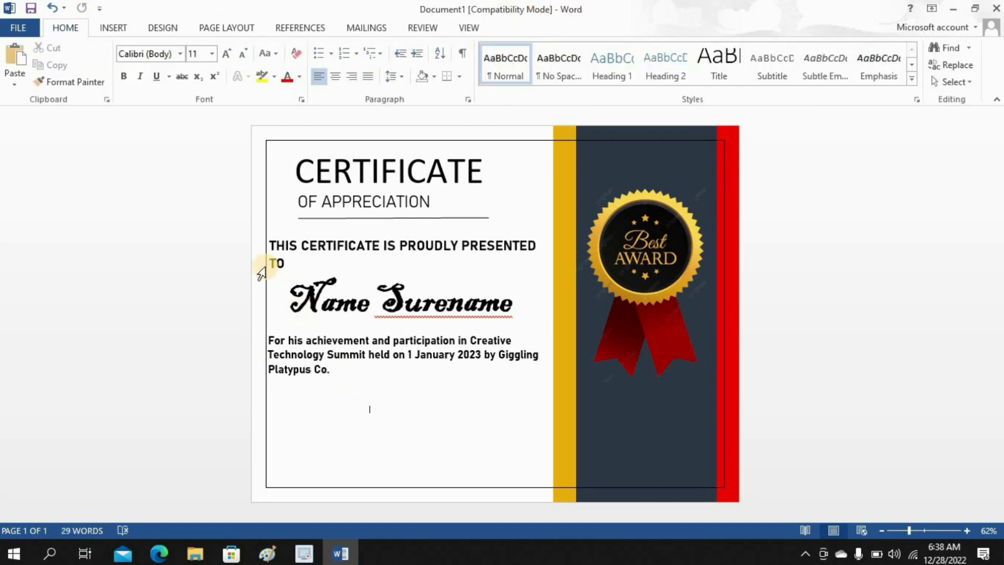
Draw a horizontal signature line about 1.82" long below the achievement text, near the certificate's lower-left border
left_click(114, 28)
left_click(199, 62)
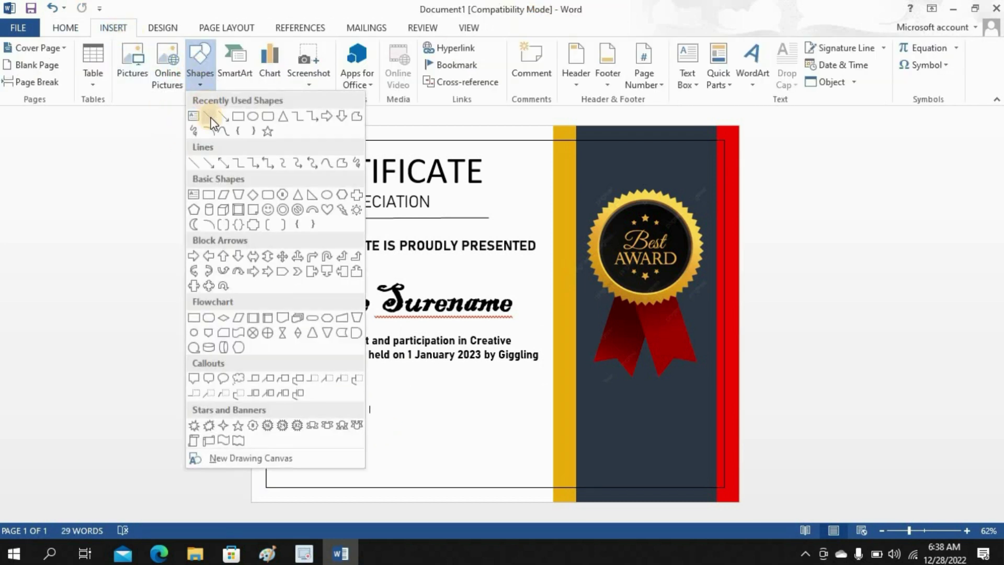
left_click(202, 117)
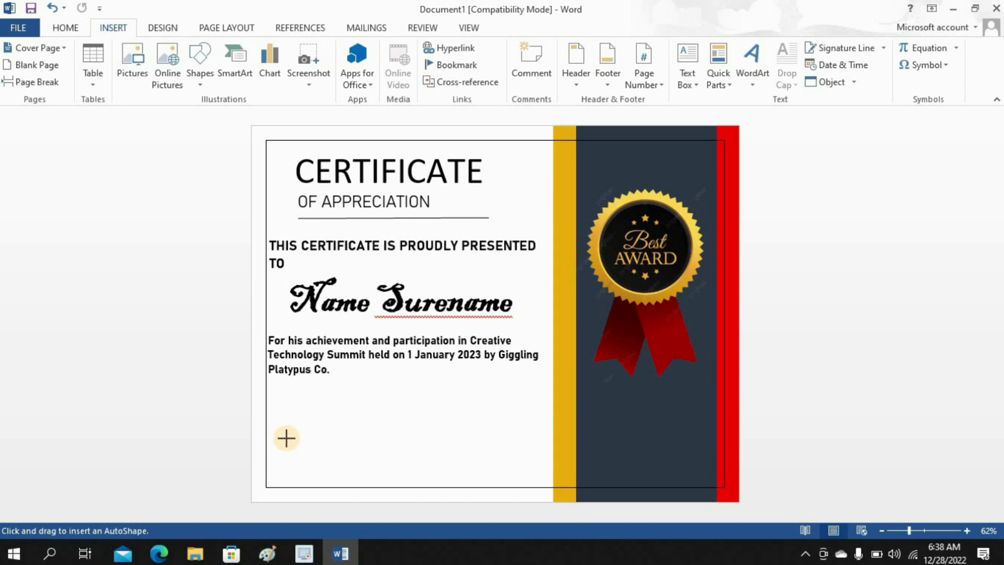
left_click_drag(279, 437, 359, 438)
Duplicate the signature line and place the copy level with it, just before the gold band
right_click(340, 442)
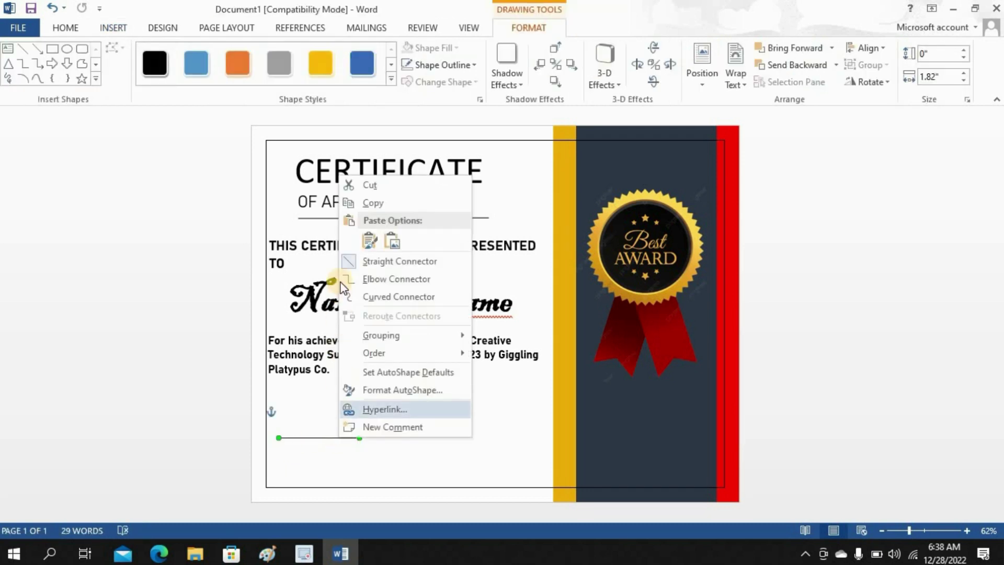
left_click(360, 202)
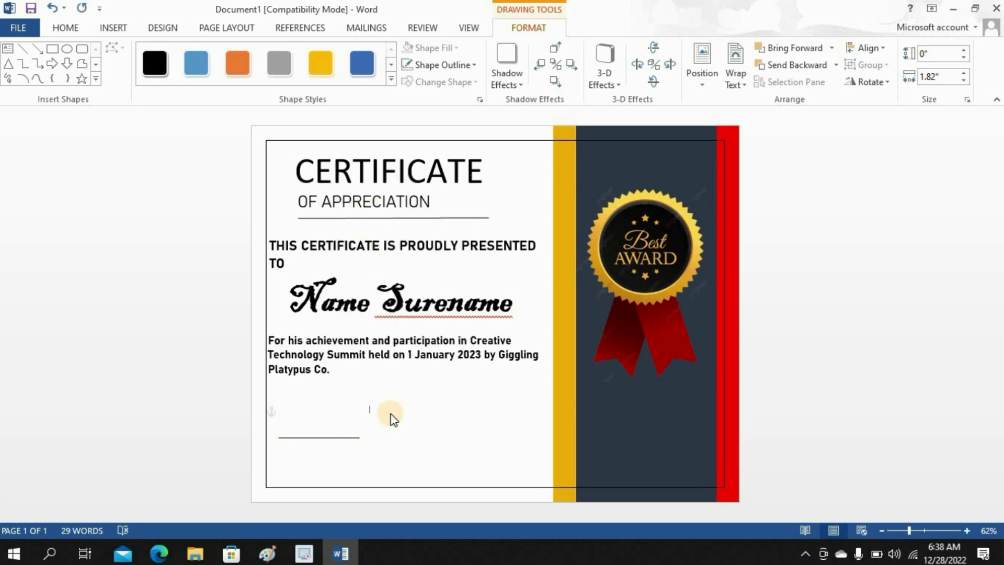
right_click(387, 427)
left_click(417, 261)
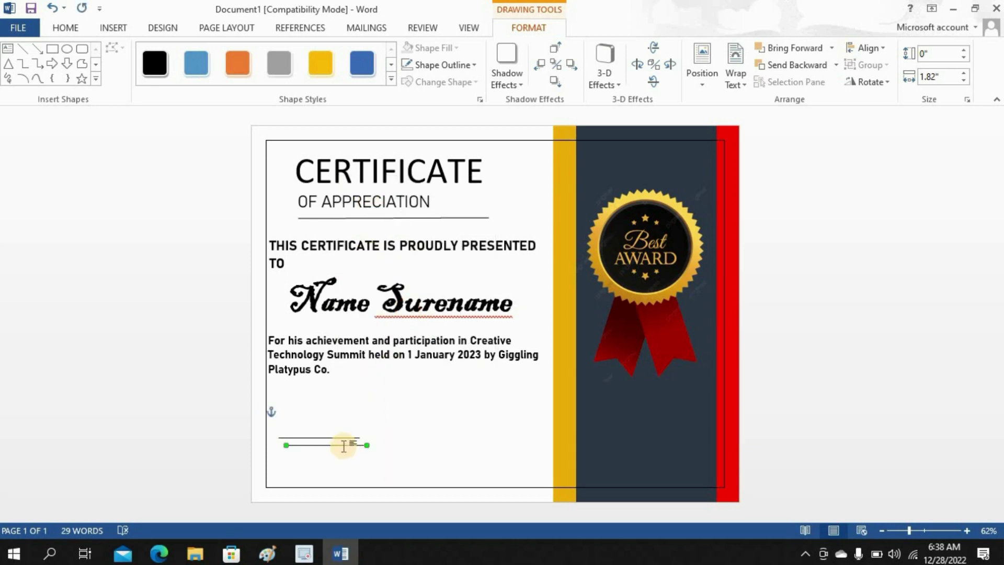
left_click_drag(345, 446, 508, 437)
left_click(460, 408)
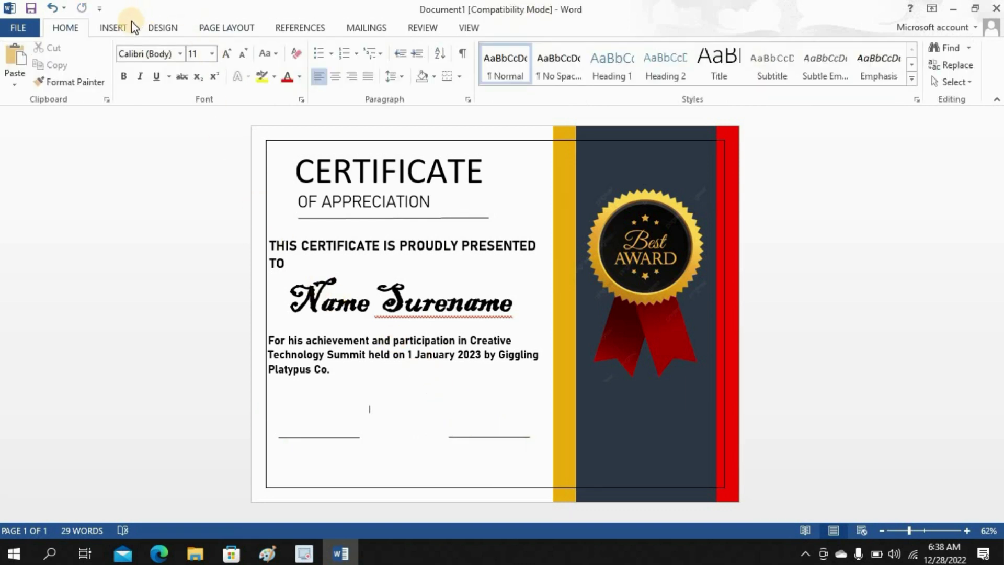
Draw a text box about 1.67" wide by 0.5" high under the left signature line and enter "DATE"
left_click(114, 27)
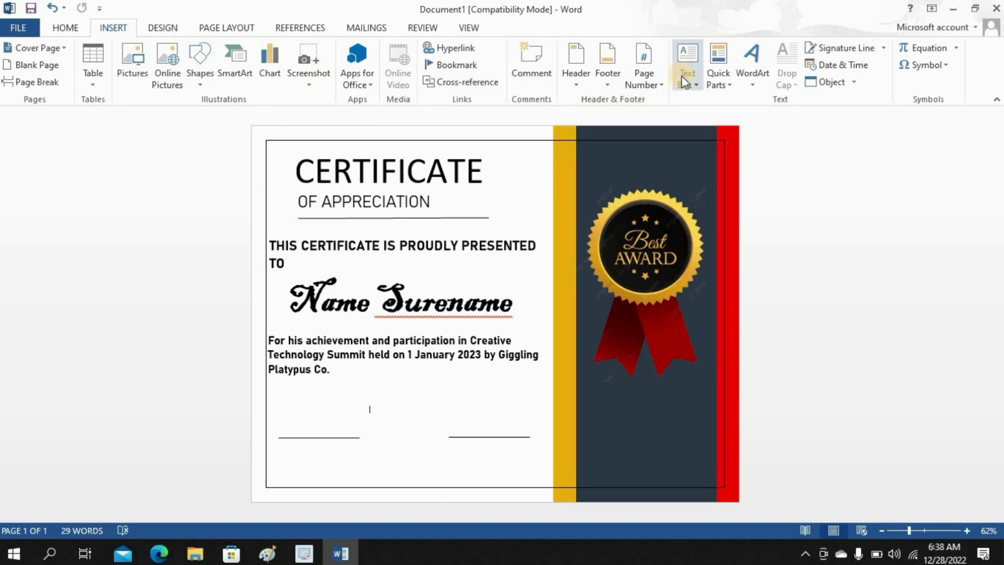
left_click(684, 78)
left_click(669, 470)
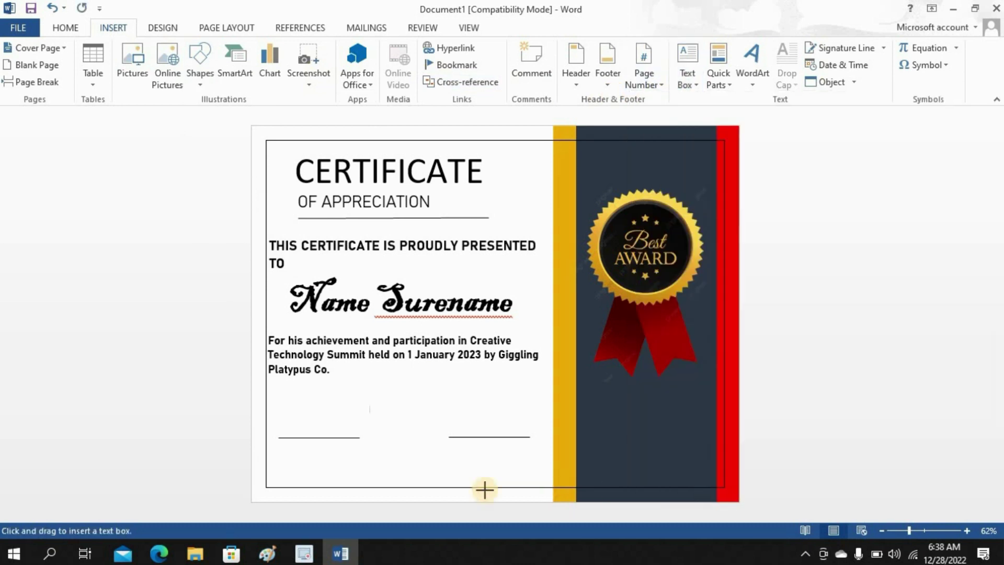
left_click_drag(280, 442, 357, 466)
type("DA")
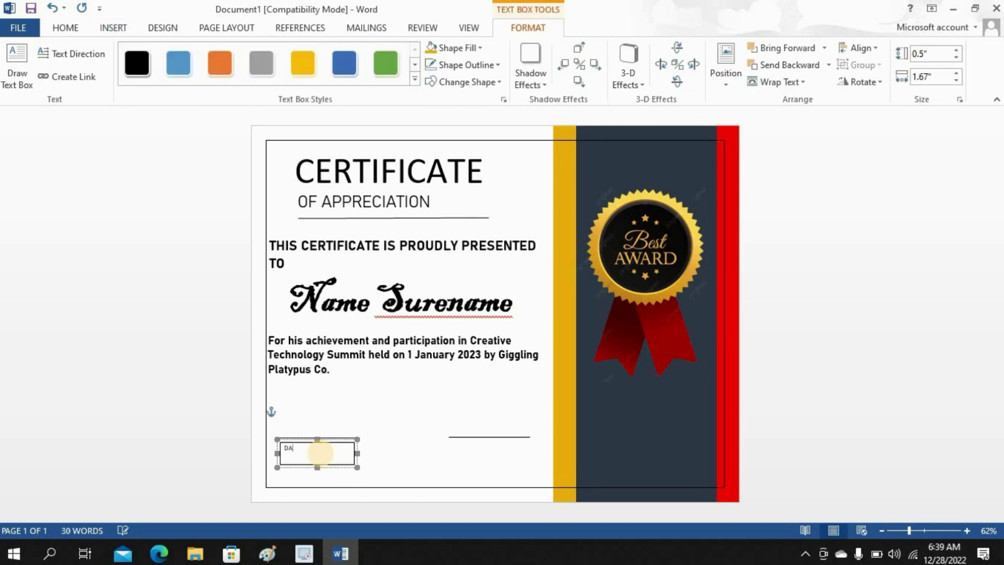
type("TE")
Format the DATE text in bold at size 20
double_click(291, 448)
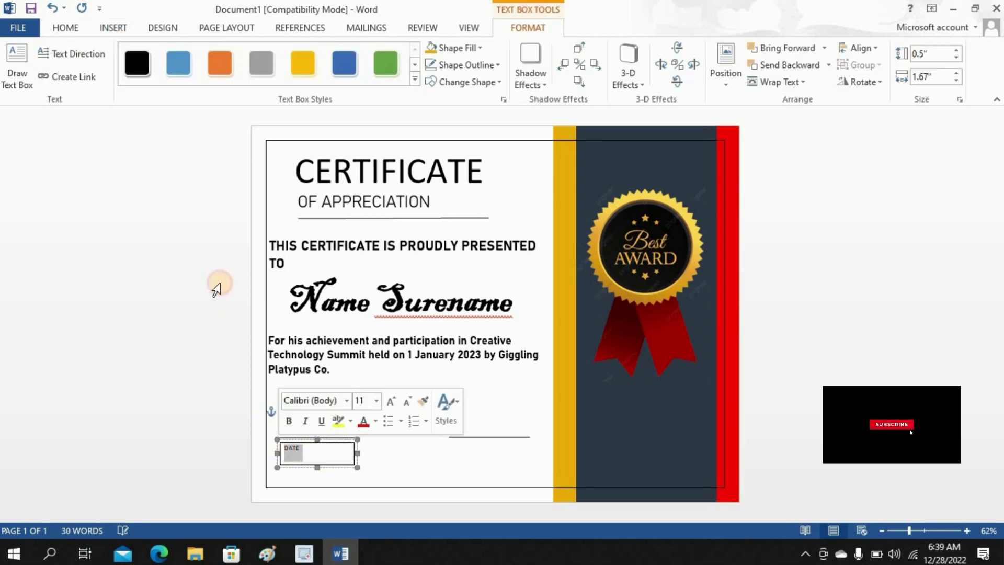
left_click(66, 28)
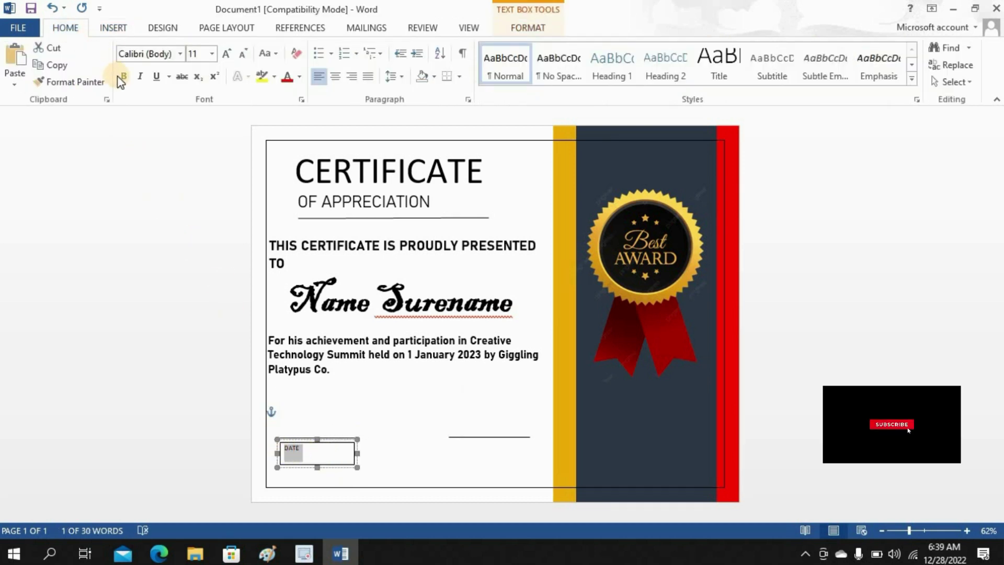
left_click(212, 54)
left_click(201, 184)
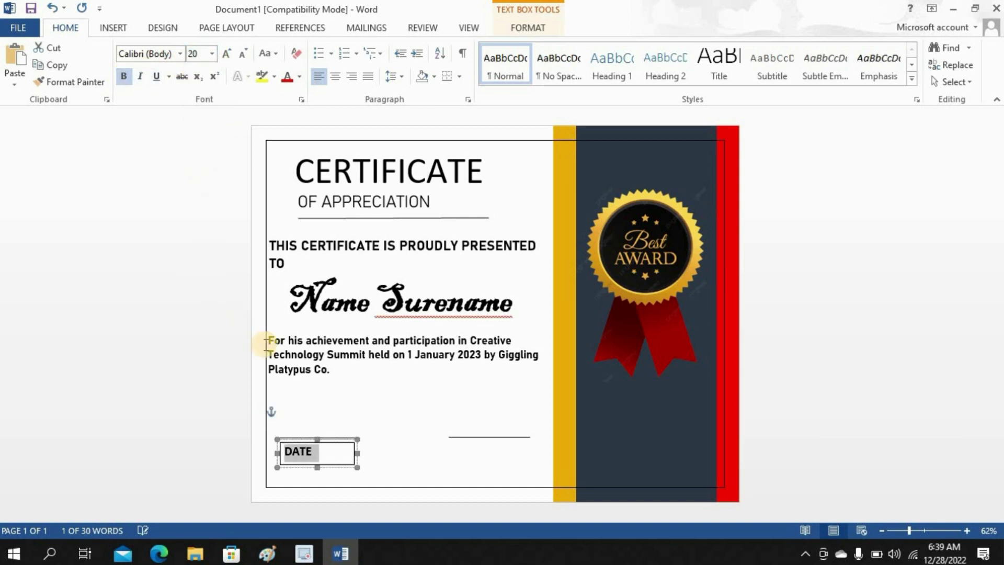
Remove the DATE text box's outline, narrow it to about 0.85" wide, and center it beneath the left signature line
left_click(326, 453)
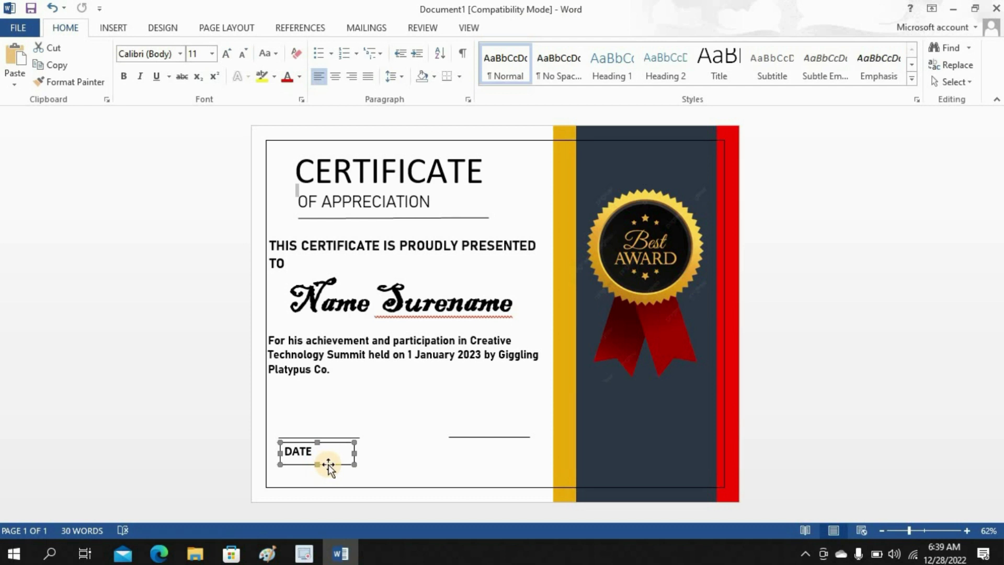
left_click(328, 464)
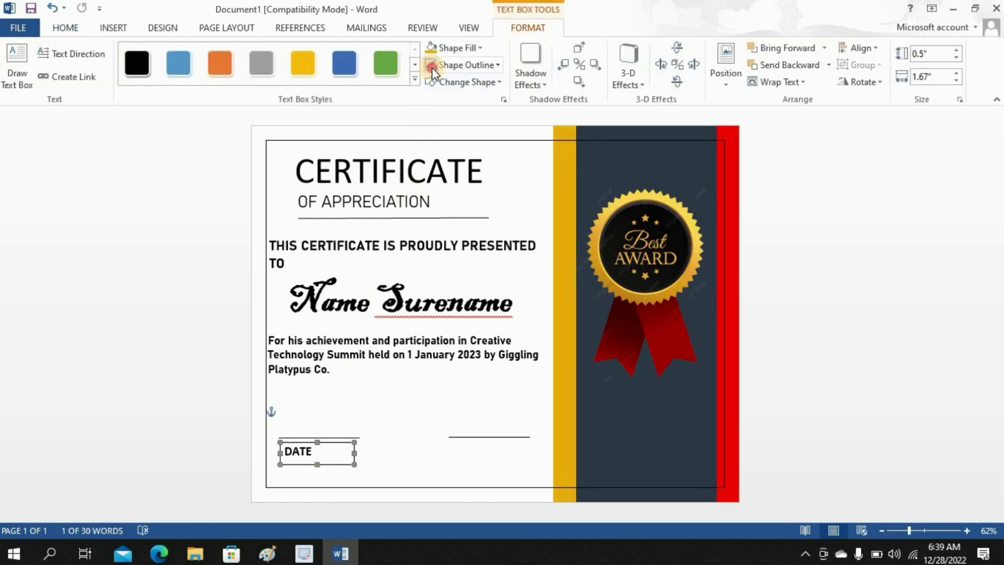
left_click_drag(354, 453, 337, 462)
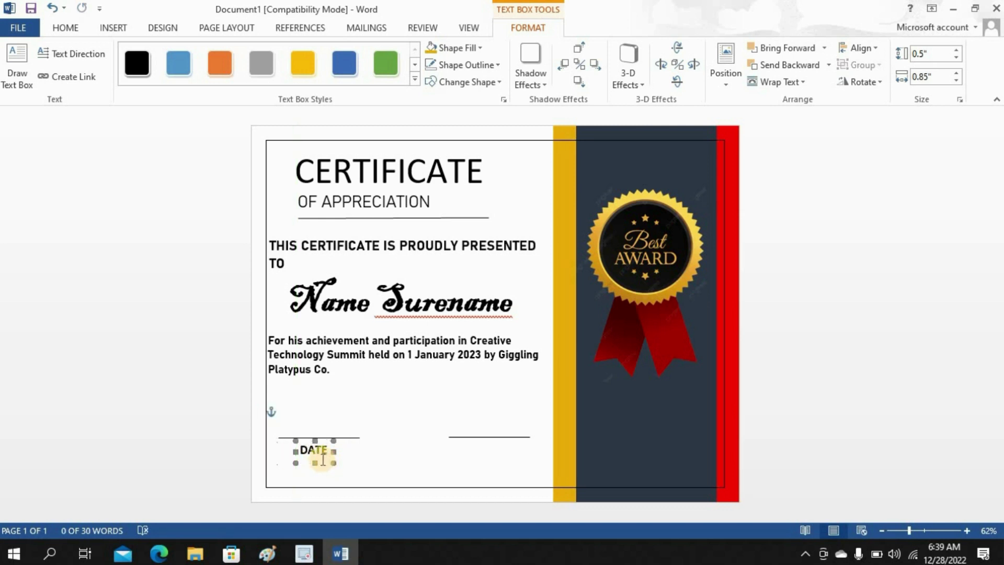
left_click(383, 391)
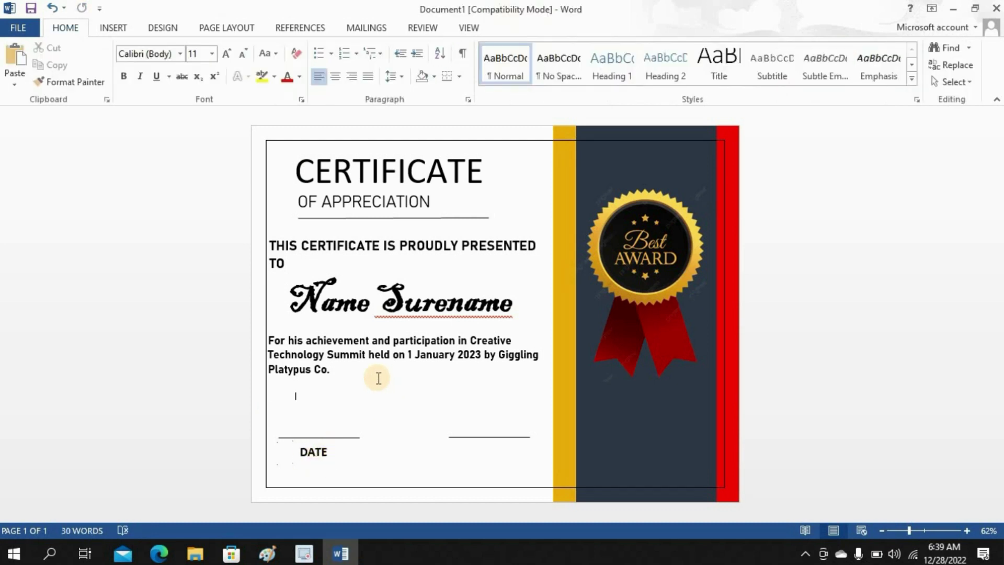
Draw a text box about 1.77" wide by 0.55" high under the right signature line
left_click(126, 31)
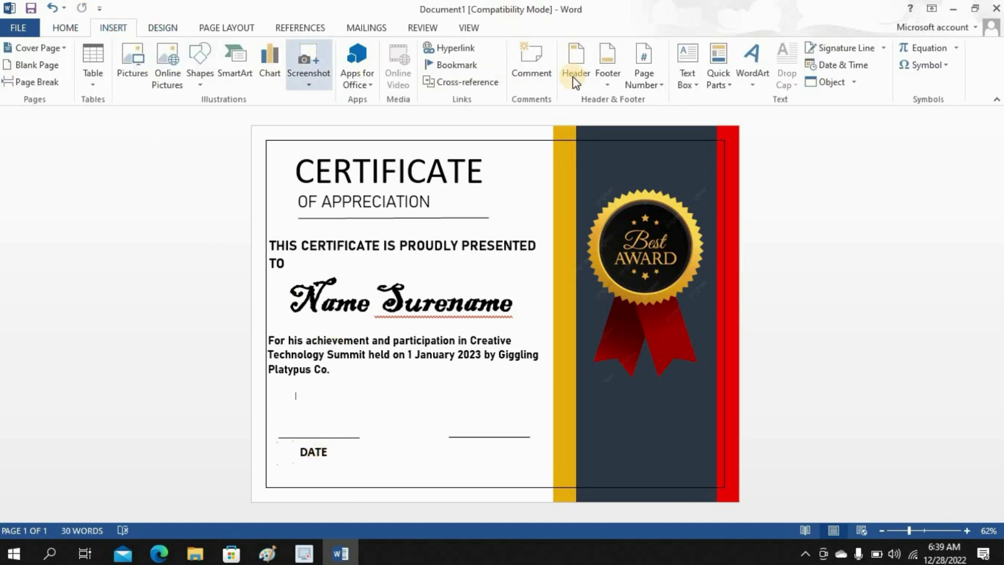
left_click(687, 64)
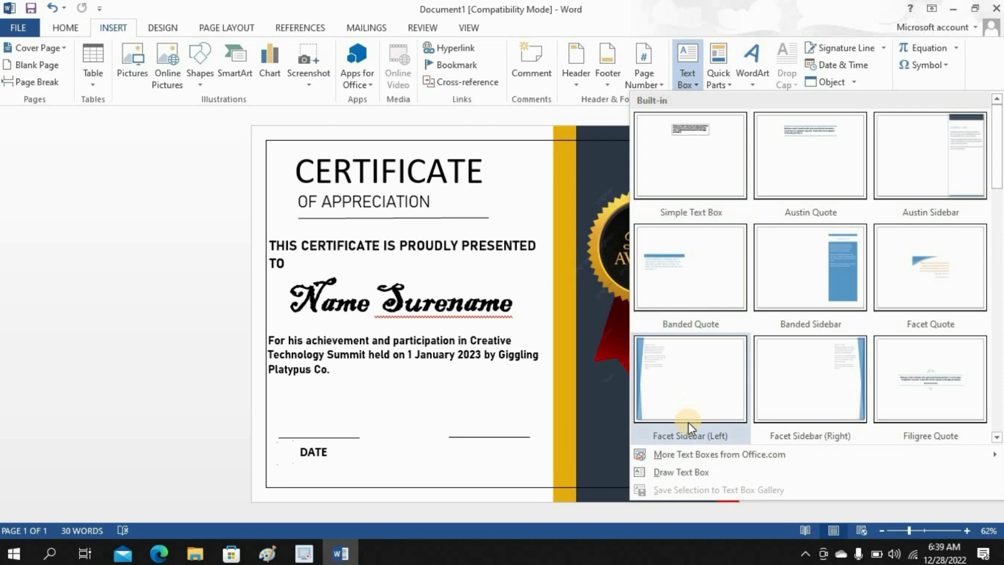
left_click(660, 473)
left_click_drag(453, 444, 514, 468)
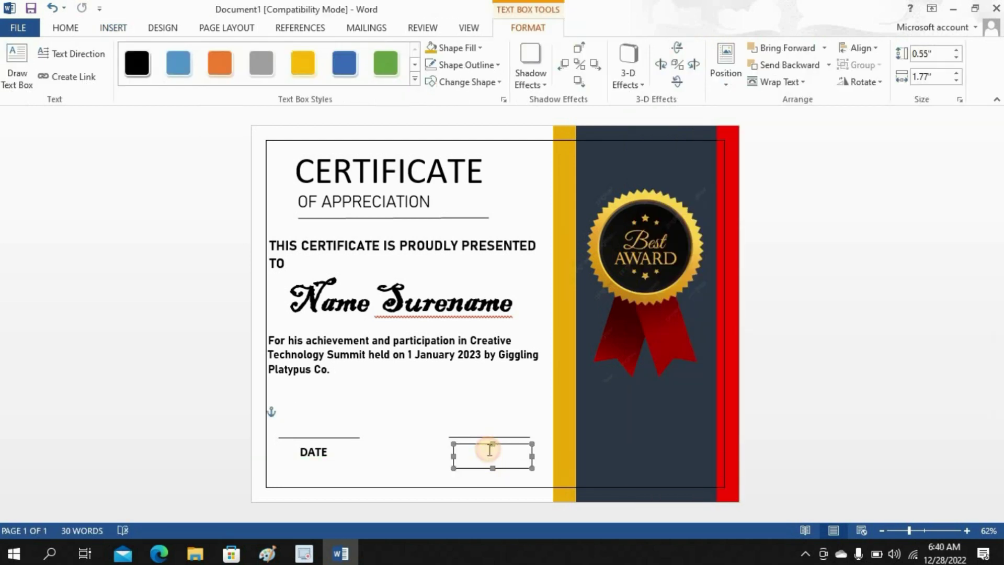
Enter "SIGNATURE" in the text box under the right signature line and format it in bold at size 20
type("SiGNATURE")
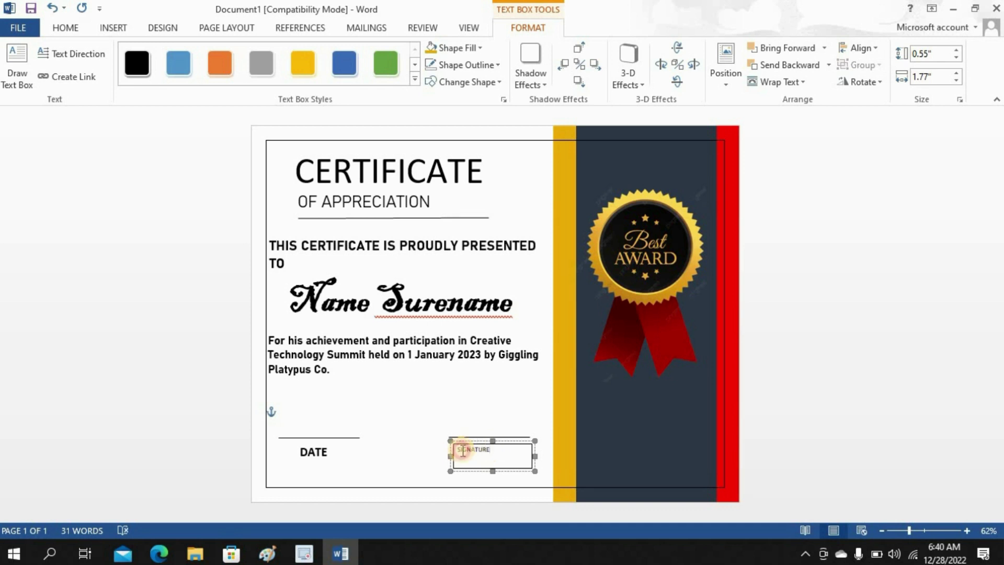
double_click(461, 449)
left_click(89, 29)
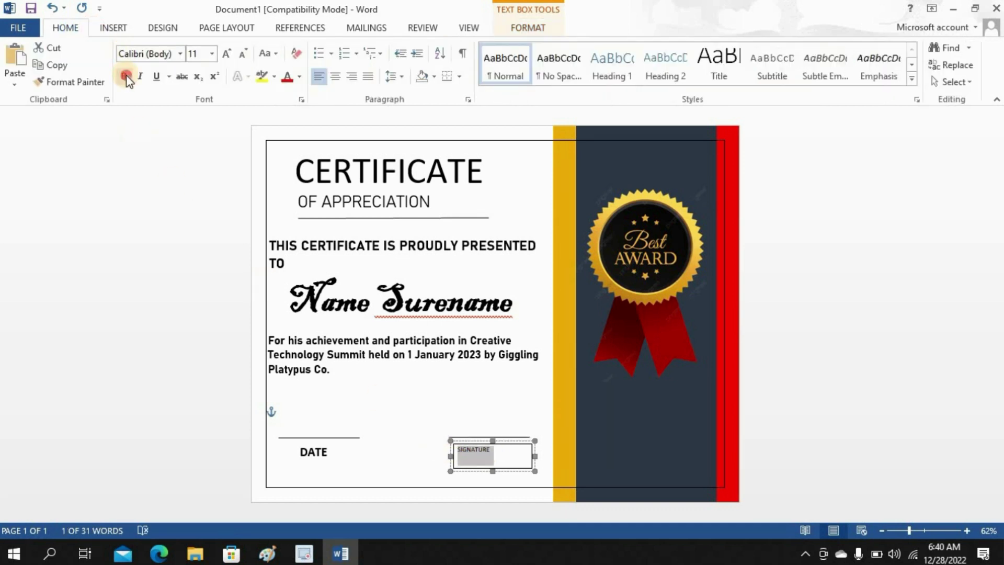
left_click(212, 54)
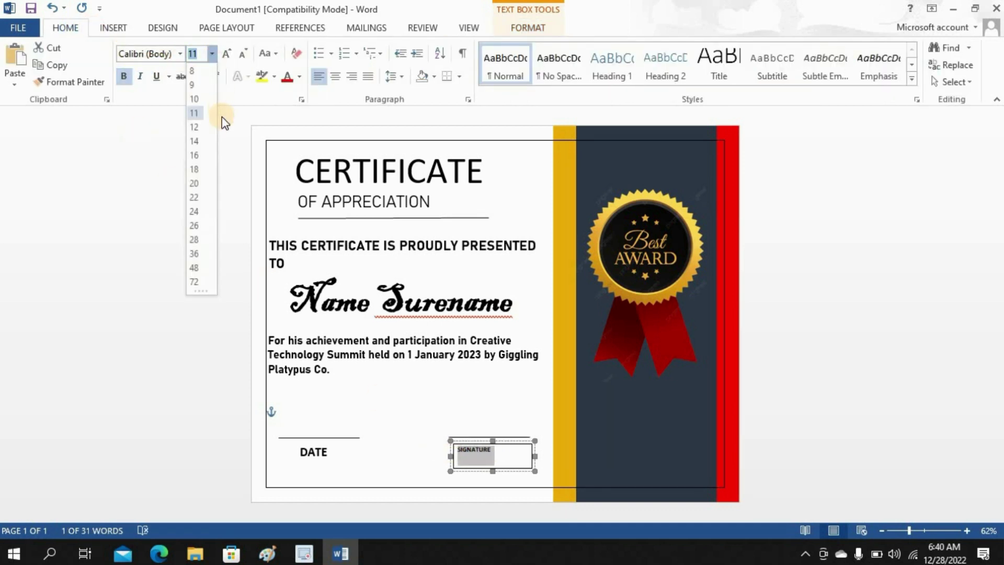
left_click(197, 192)
Remove the SIGNATURE text box's outline and shrink it to about 1.62" wide by 0.47" high beneath the right signature line
left_click(508, 468)
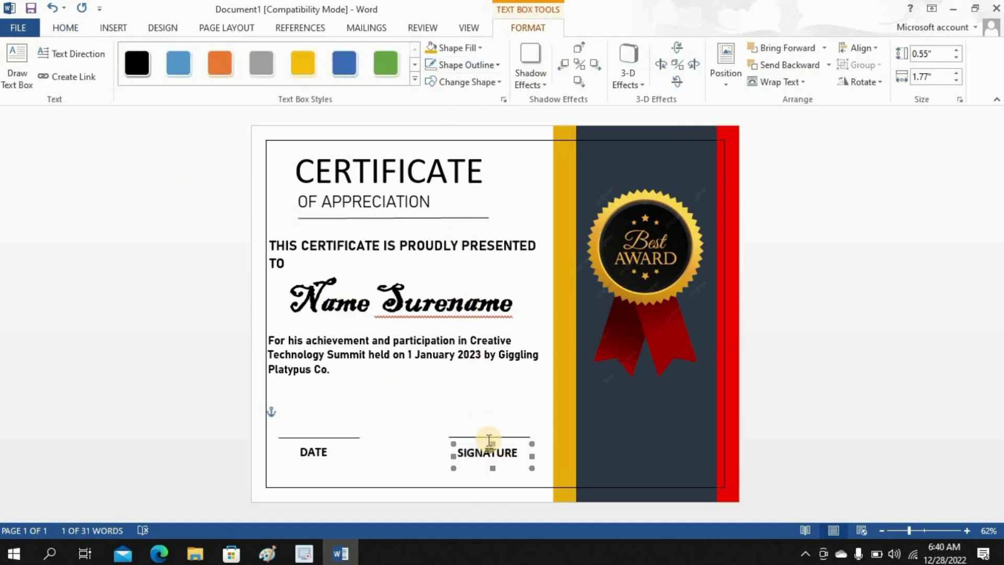
left_click(493, 465)
mouse_move(492, 463)
left_mouse_down()
mouse_move(526, 452)
mouse_move(496, 457)
left_mouse_up()
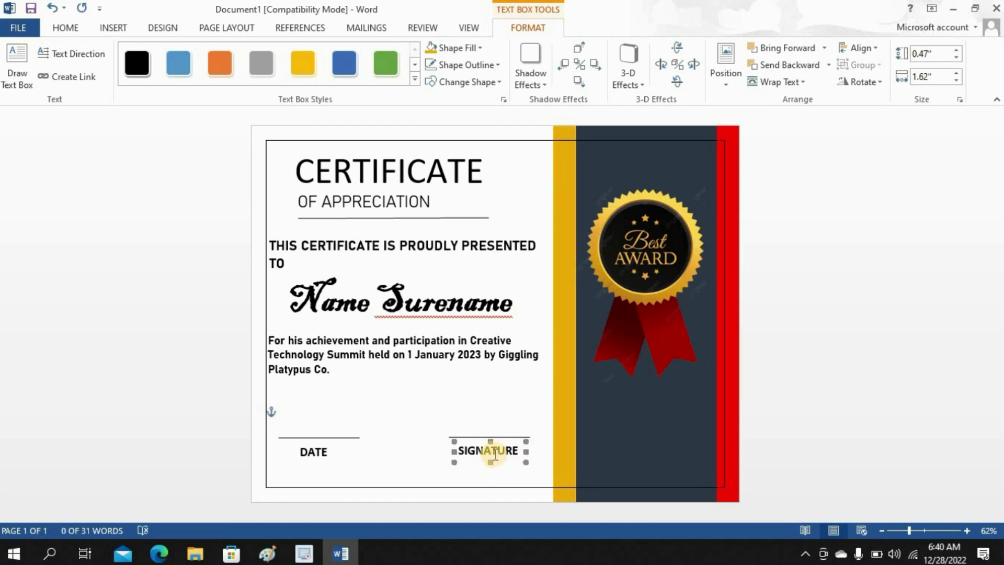
left_click(466, 381)
left_click(430, 423)
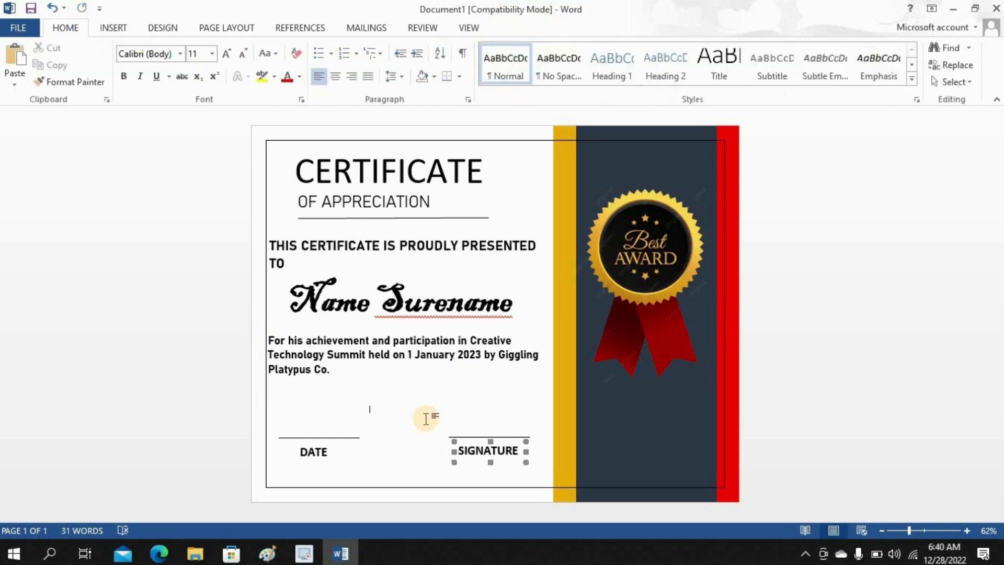
Nudge the achievement paragraph's text box slightly down toward the signature lines
left_click(416, 382)
left_click(415, 390)
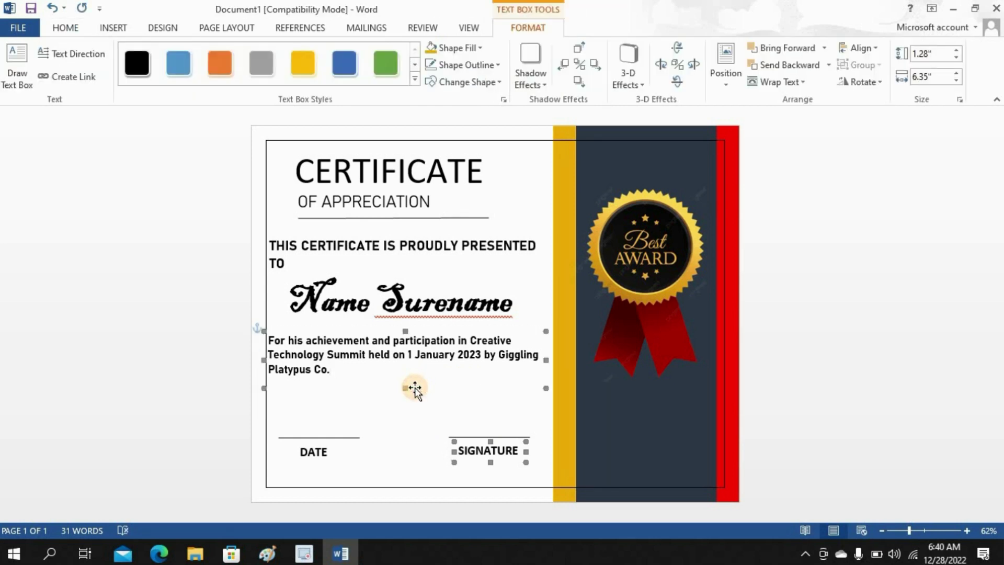
key("Down")
key("Down")
key("Down")
Nudge the recipient name's text box slightly down to widen the gap below the presentation text
left_click(421, 323)
left_click(421, 328)
key("Down")
key("Down")
key("Down")
key("Down")
key("Down")
Nudge the "THIS CERTIFICATE IS PROUDLY PRESENTED TO" text box down by one small increment and deselect the text boxes
left_click(431, 275)
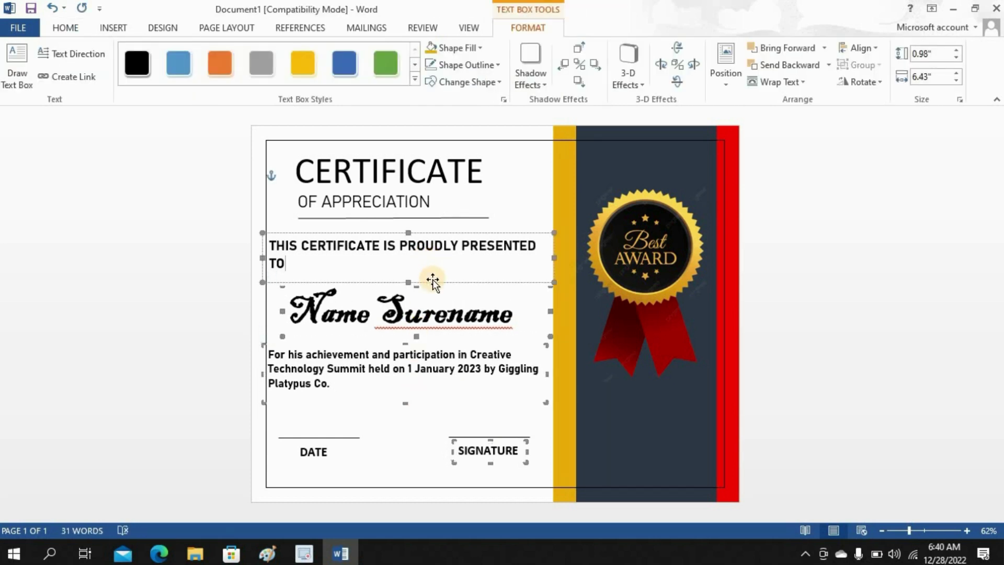
left_click(433, 280)
key("Down")
left_click(515, 203)
left_click(494, 397)
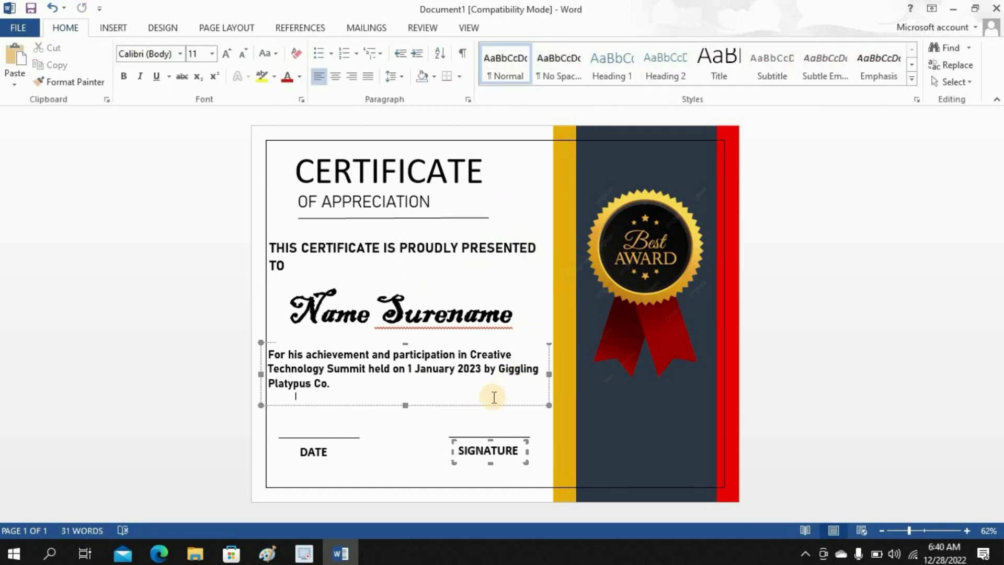
left_click(492, 404)
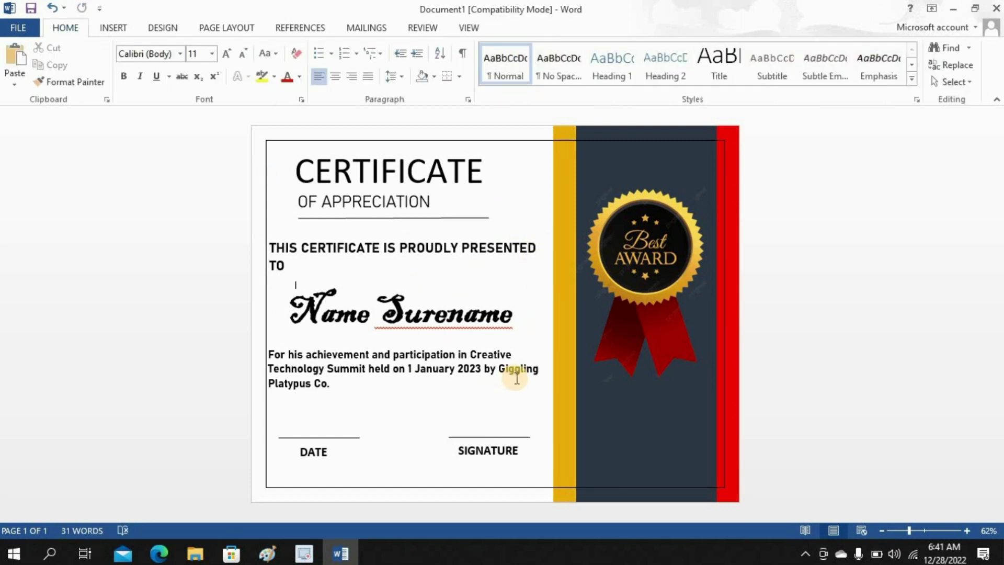